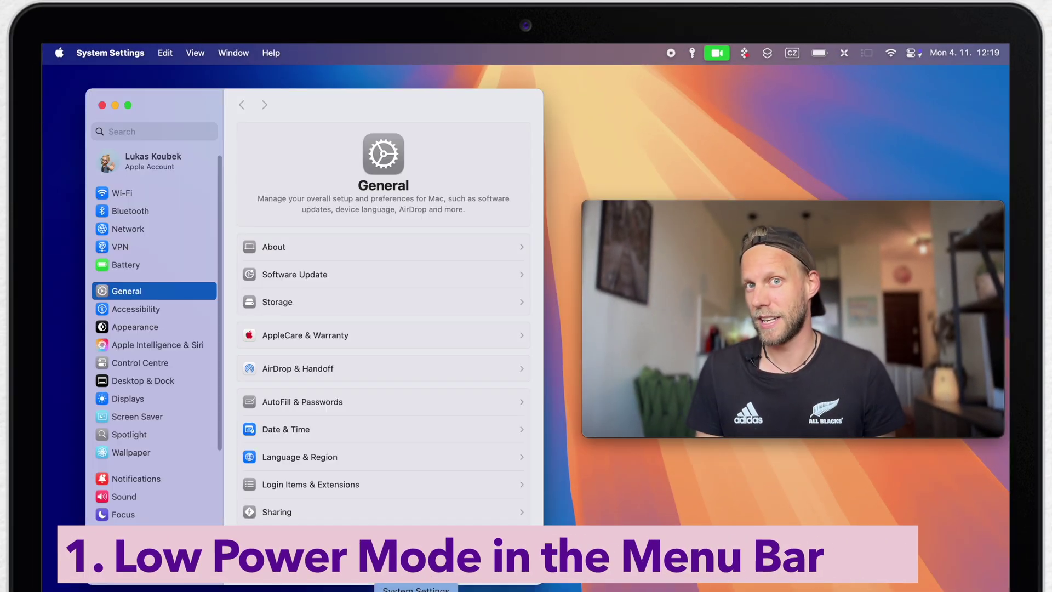
scroll(156, 423, "down", 2)
scroll(139, 345, "up", 2)
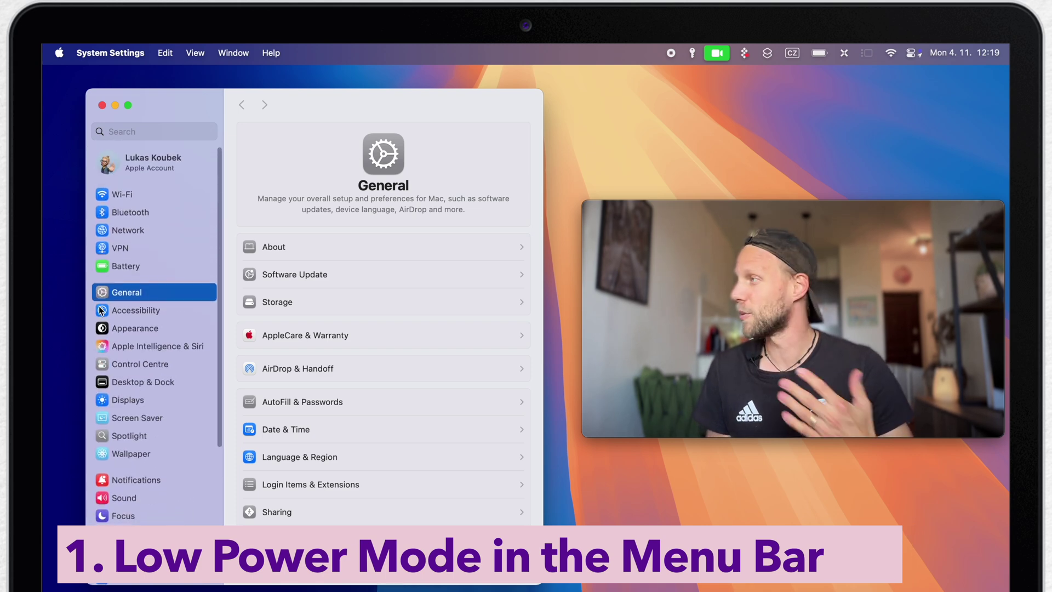
Review Battery's Low Power Mode choices, leave it at Never, and check the menu-bar battery status
left_click(124, 265)
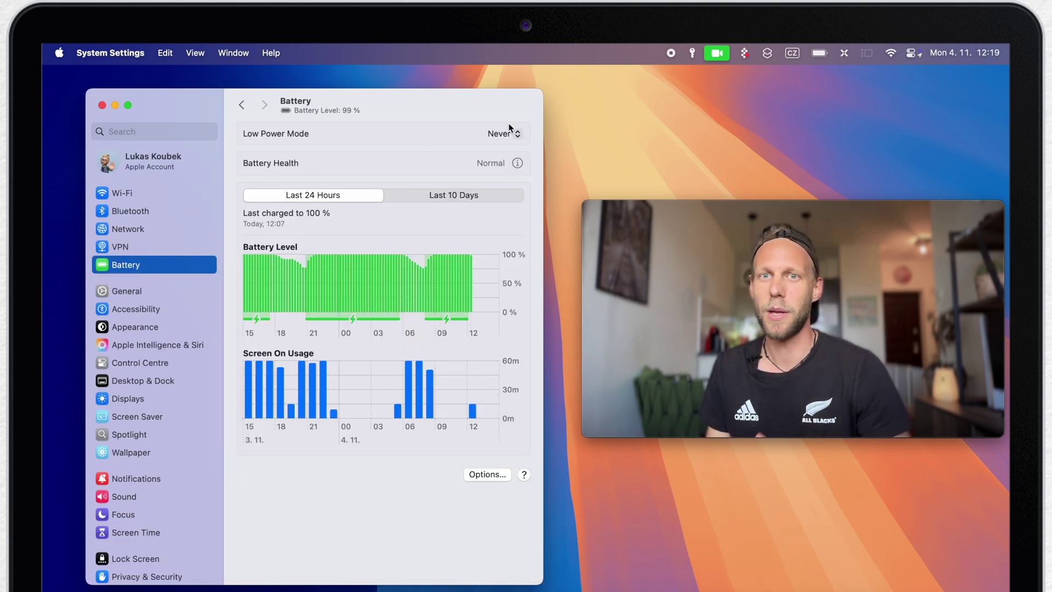
left_click(494, 133)
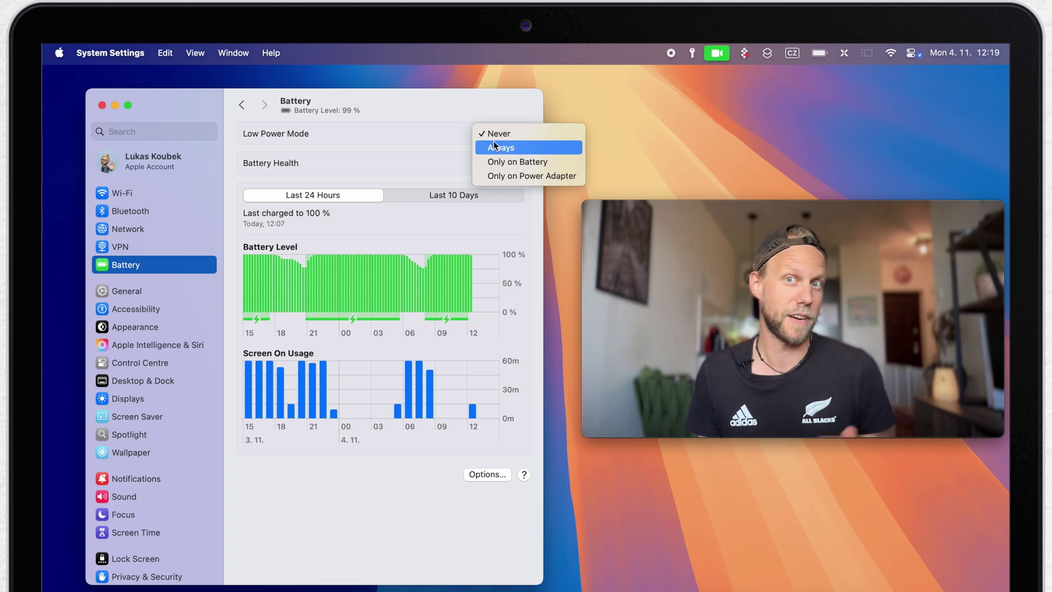
left_click(432, 137)
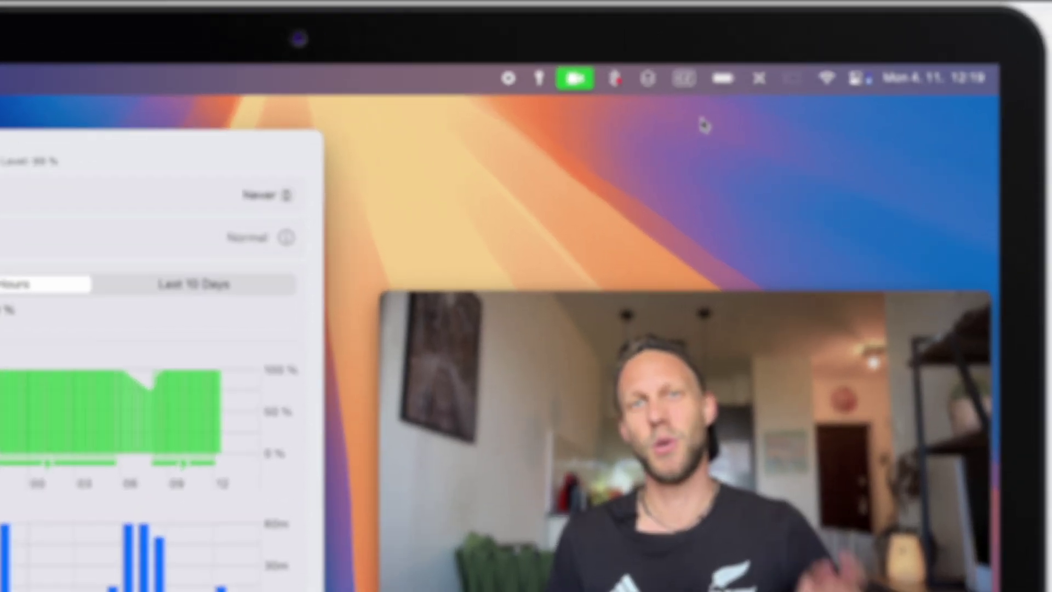
left_click(820, 54)
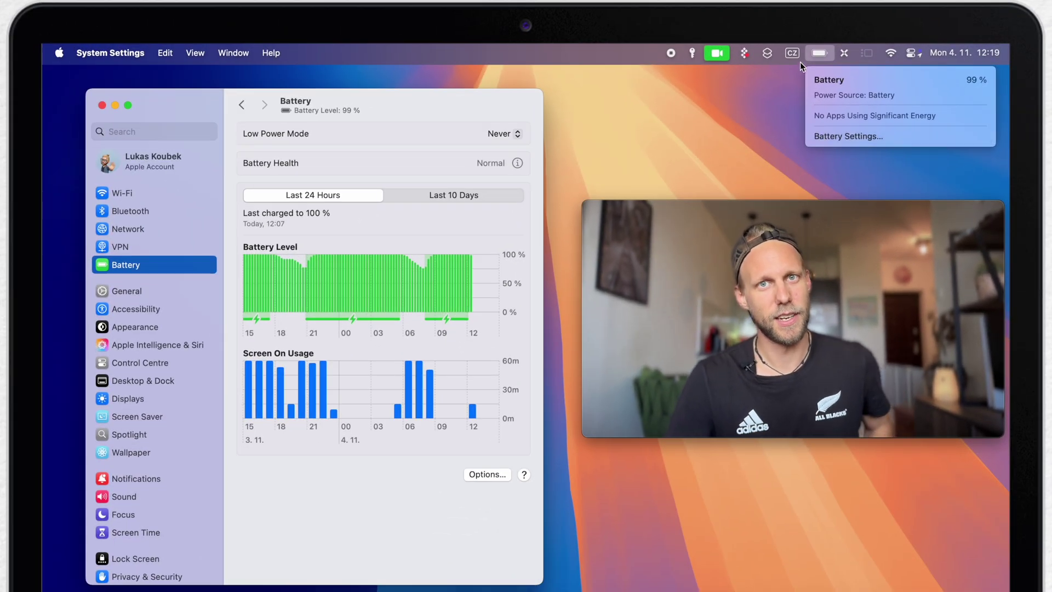
In Control Centre set Show Energy Mode to Always, quit settings and verify in the battery menu
left_click(821, 52)
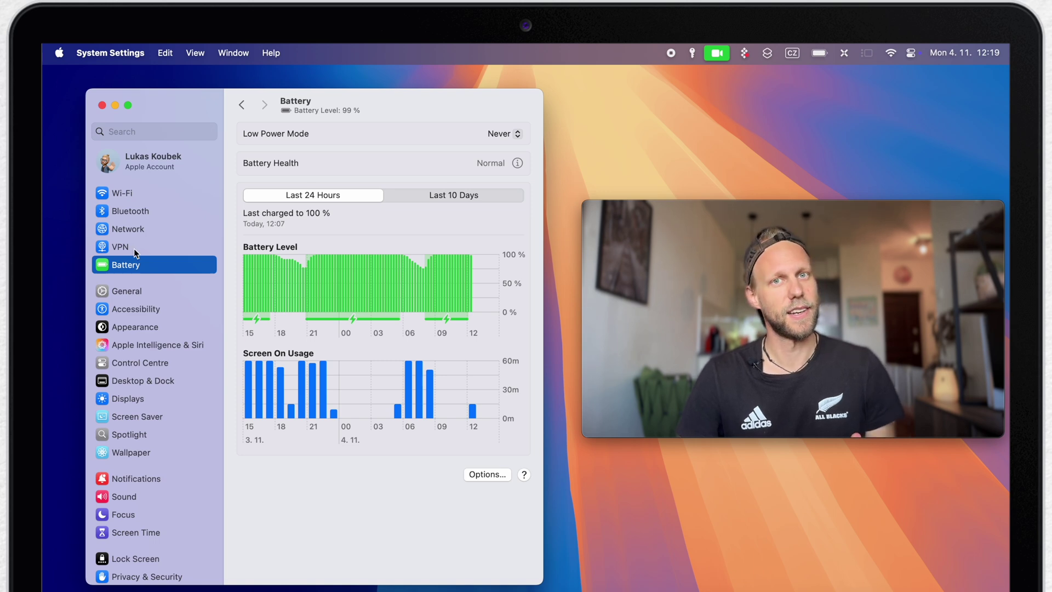
left_click(129, 363)
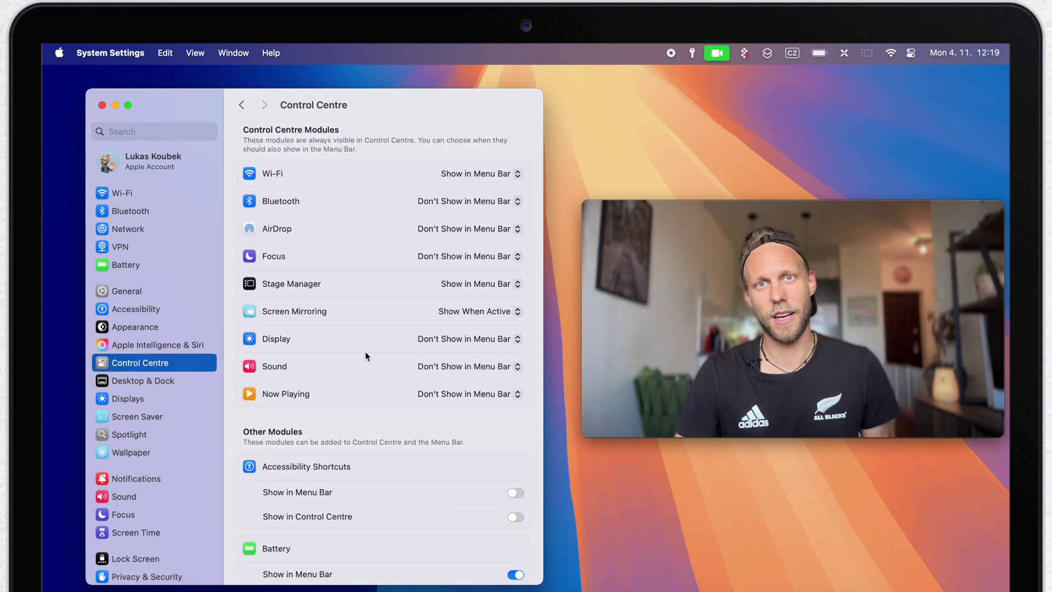
scroll(384, 349, "down", 3)
scroll(384, 350, "down", 3)
scroll(383, 349, "down", 2)
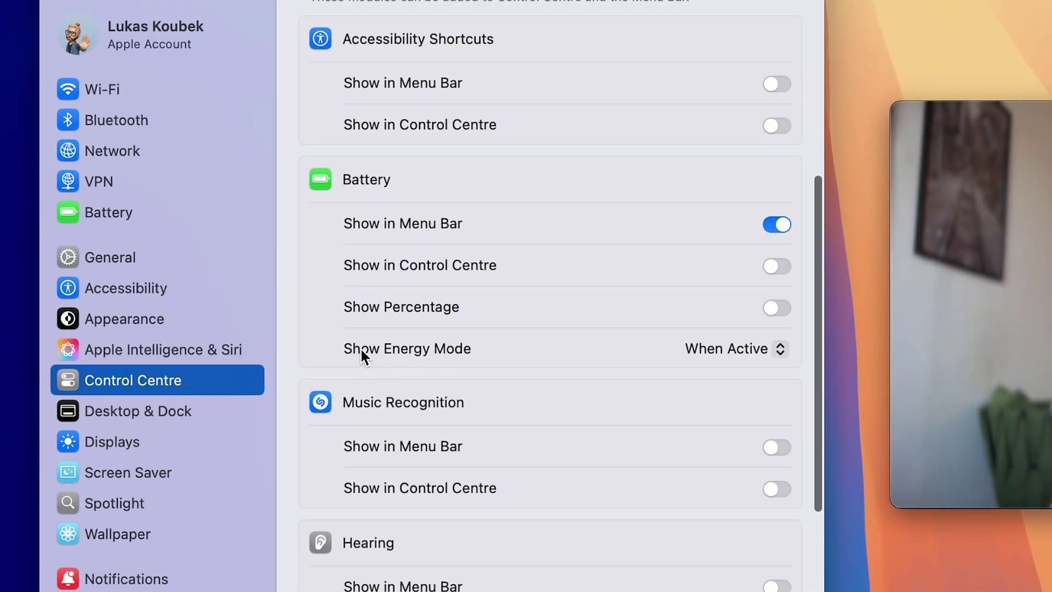
left_click(709, 351)
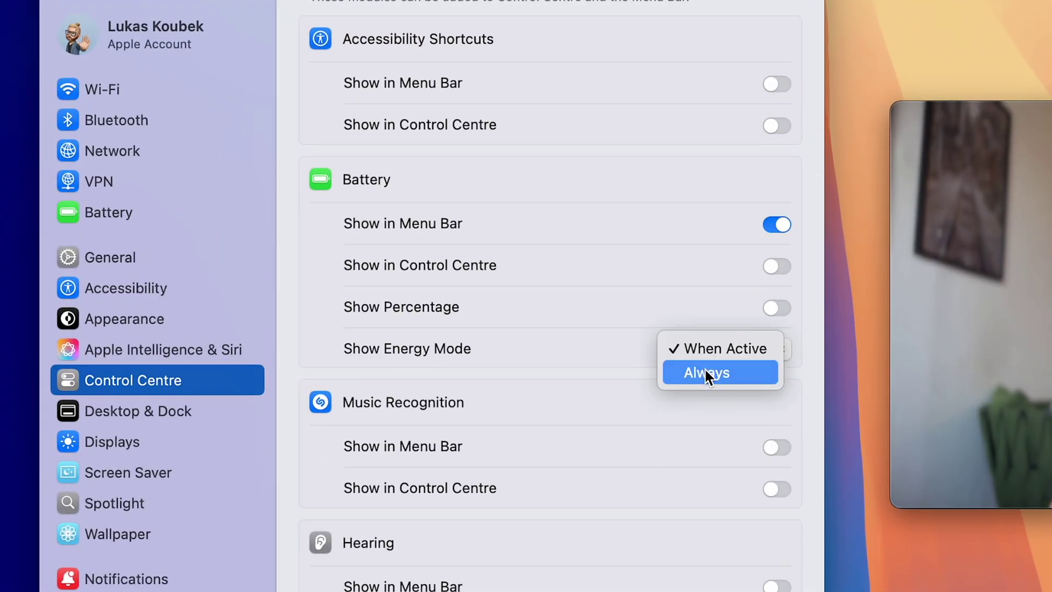
left_click(704, 367)
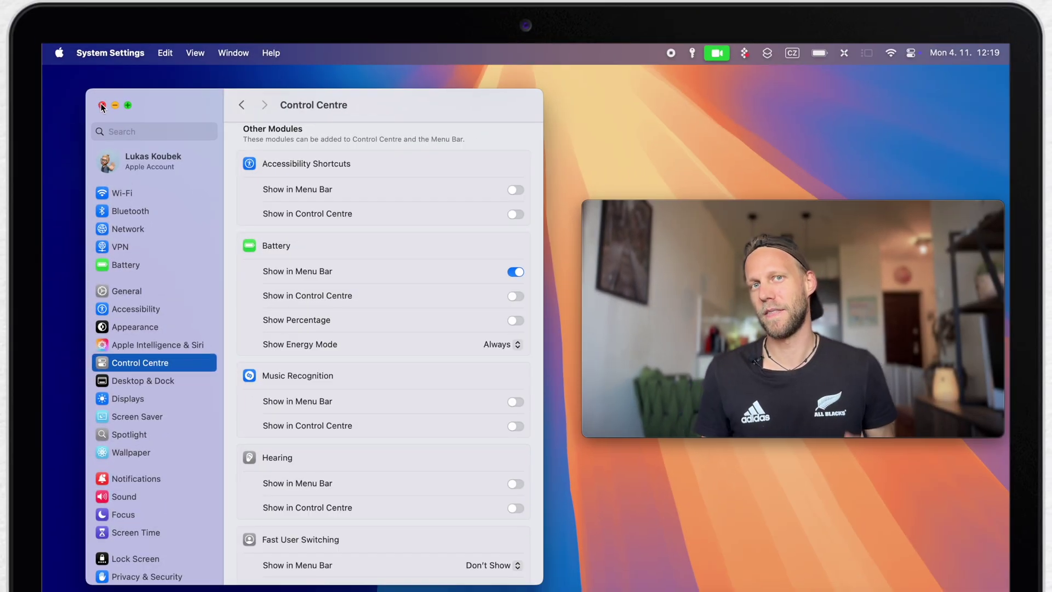
key("super+q")
left_click(819, 53)
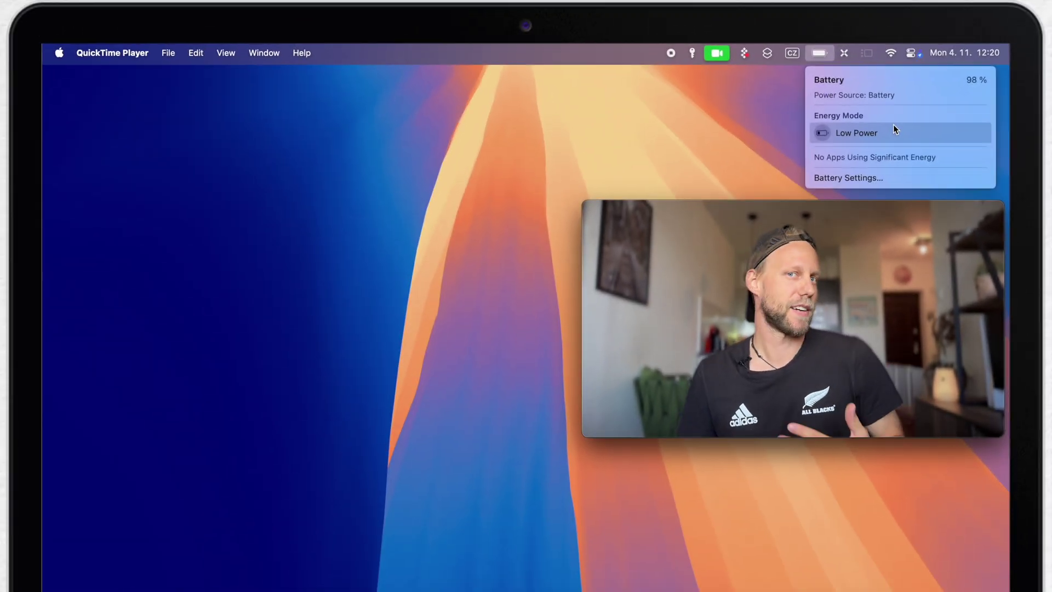
Dismiss the battery status menu to reveal Reminders and Calendar on the desktop
left_click(745, 106)
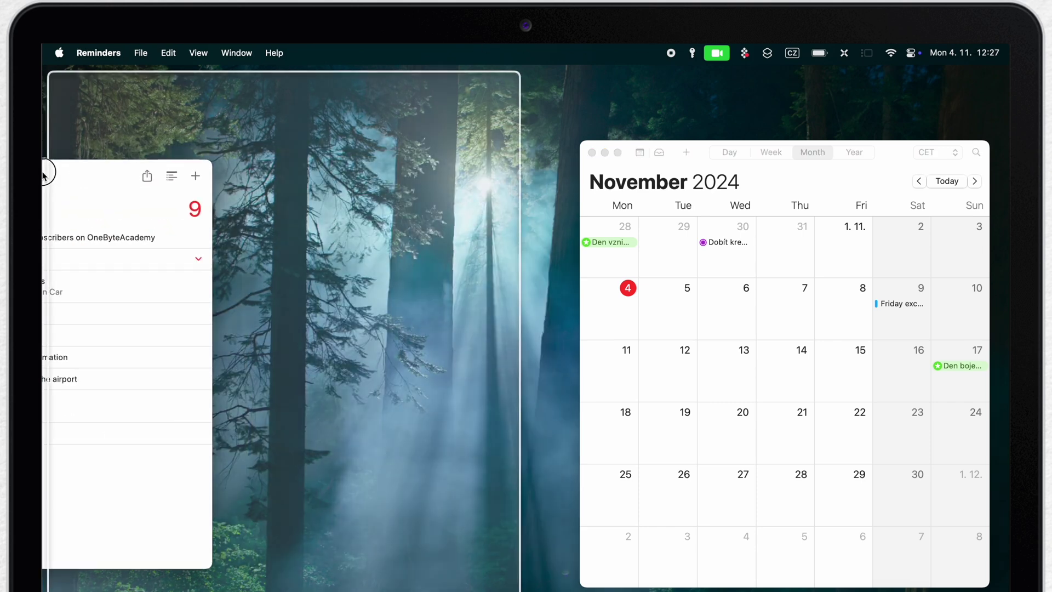
Disable modifier-key window tiling in Desktop & Dock and tile the settings window to the left half
left_click_drag(383, 180, 67, 201)
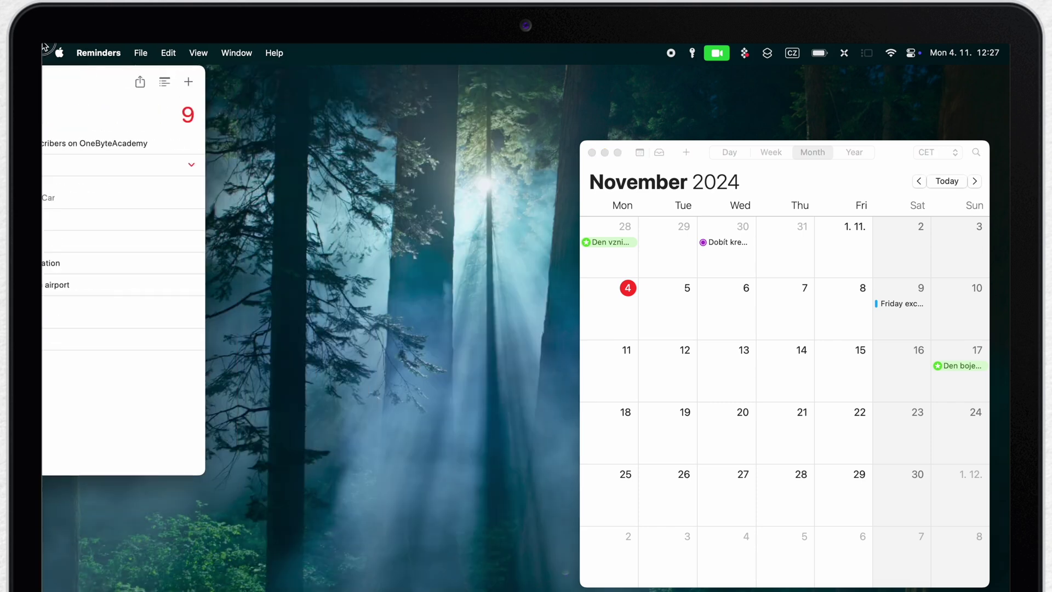
left_click_drag(347, 89, 348, 168)
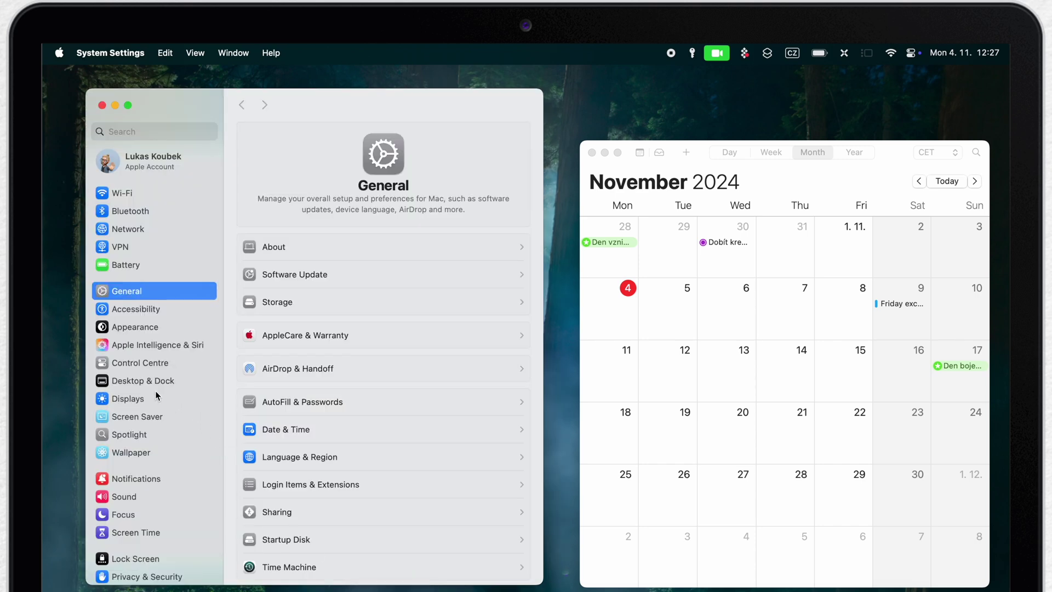
left_click(152, 382)
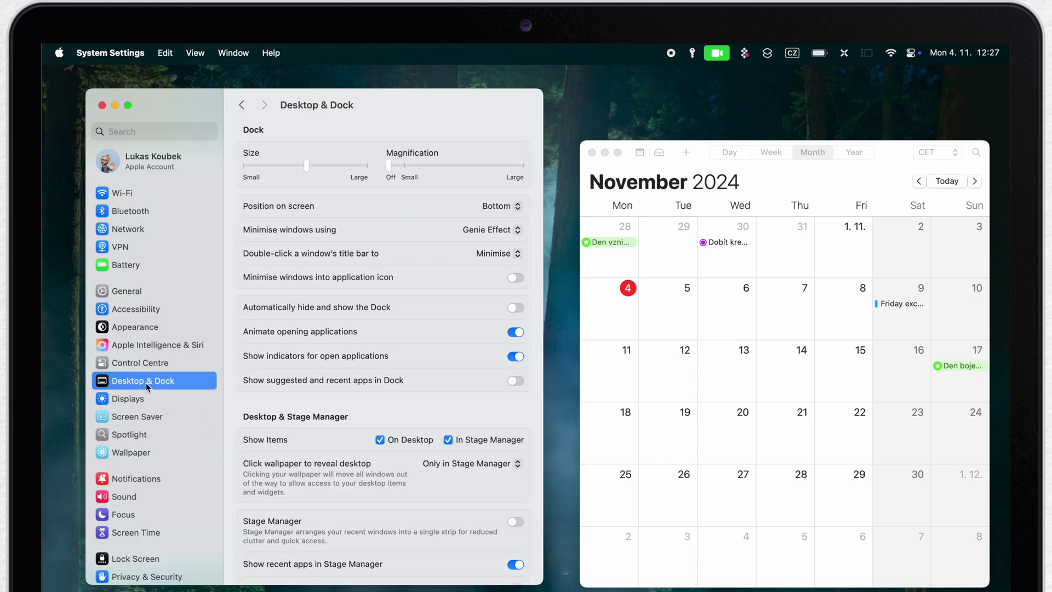
scroll(344, 379, "down", 5)
scroll(344, 380, "down", 5)
scroll(343, 380, "down", 3)
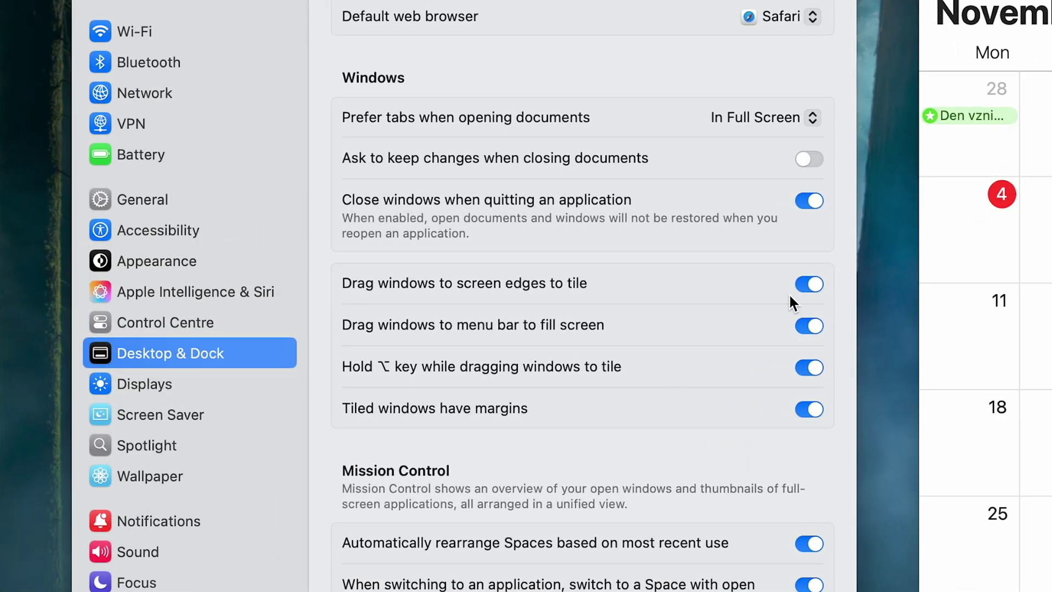
left_click(798, 369)
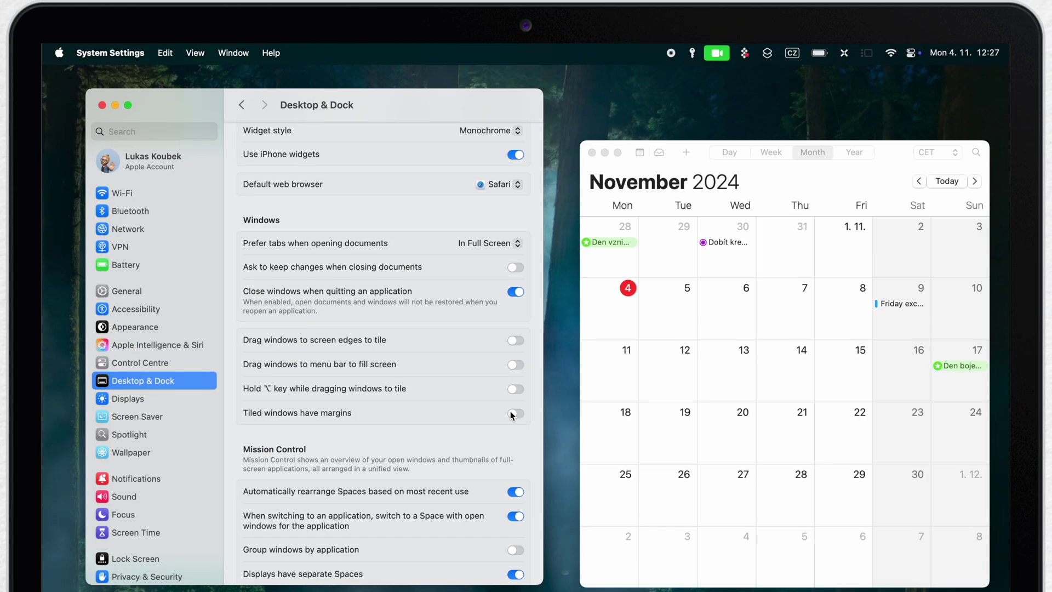
mouse_move(127, 106)
left_click(126, 144)
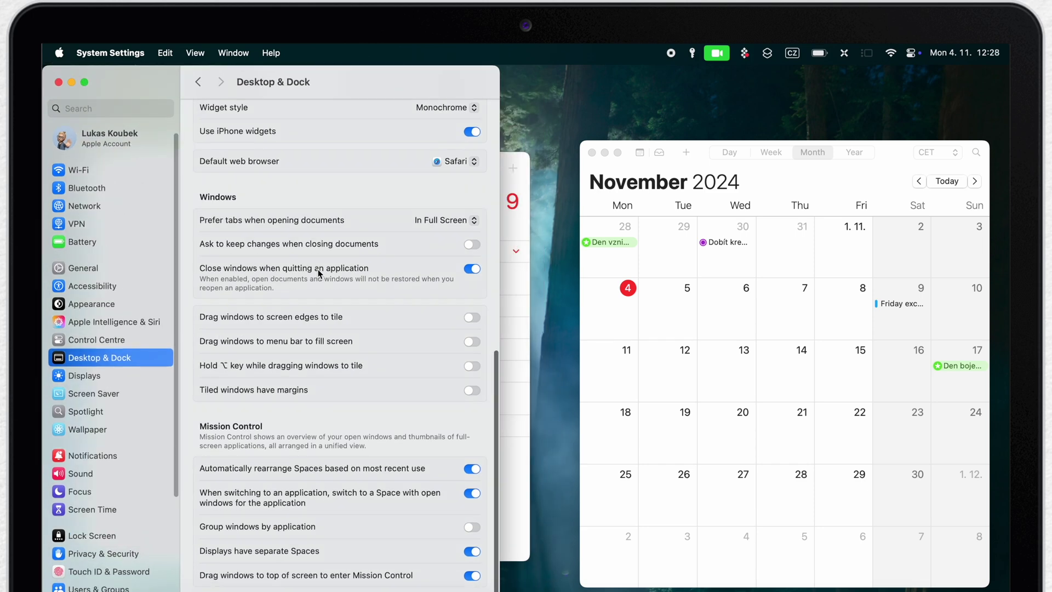
Tile Reminders right, then top, then bottom half using the keyboard tiling shortcuts
left_click(516, 190)
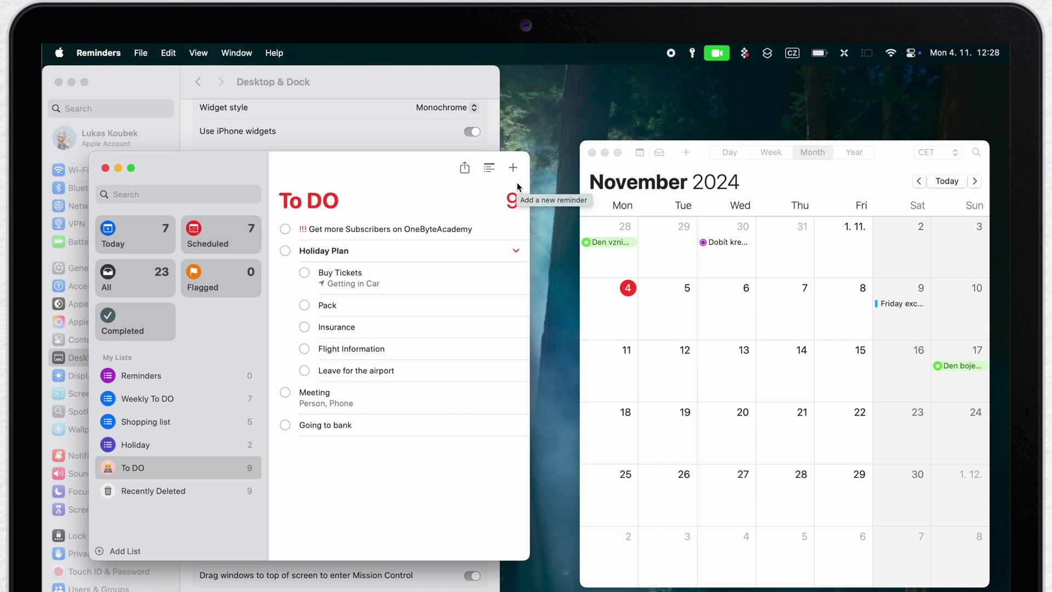
key("ctrl+shift+Right")
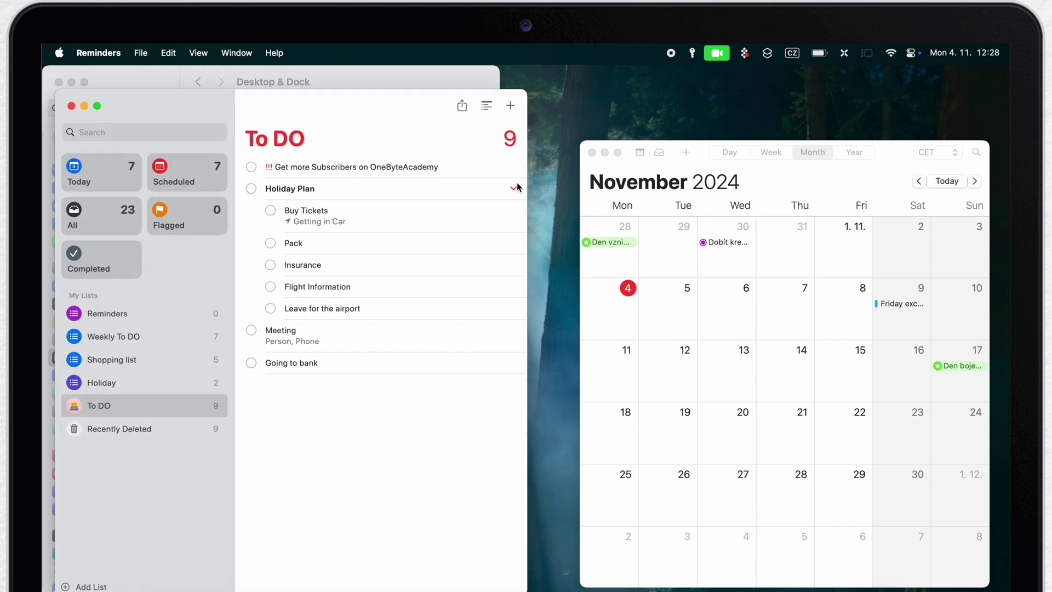
key("ctrl+shift+Up")
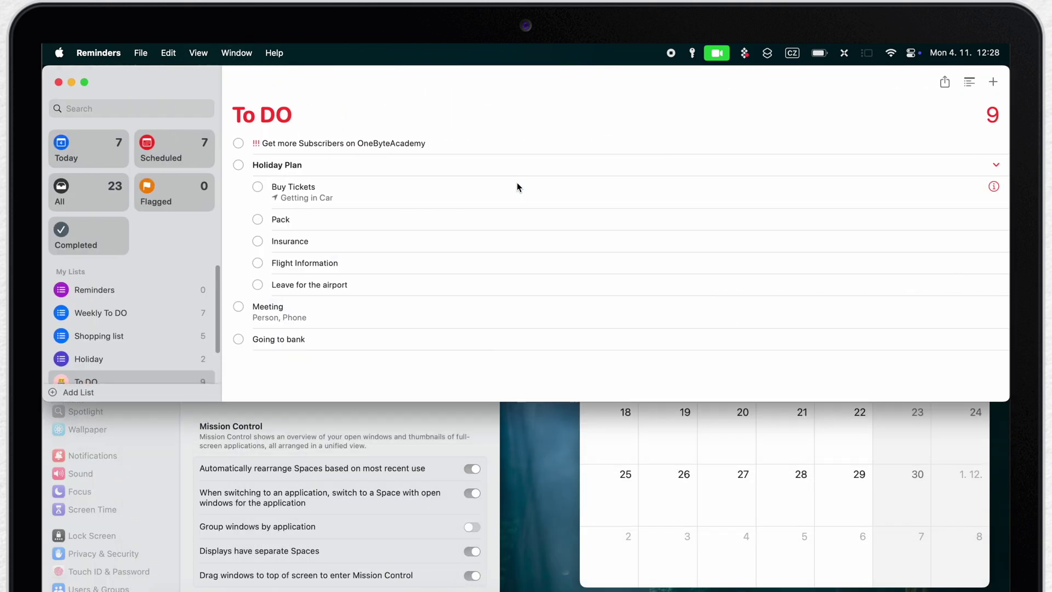
key("ctrl+shift+Down")
Turn tiled-window margins on and back off, then close System Settings
left_click(316, 187)
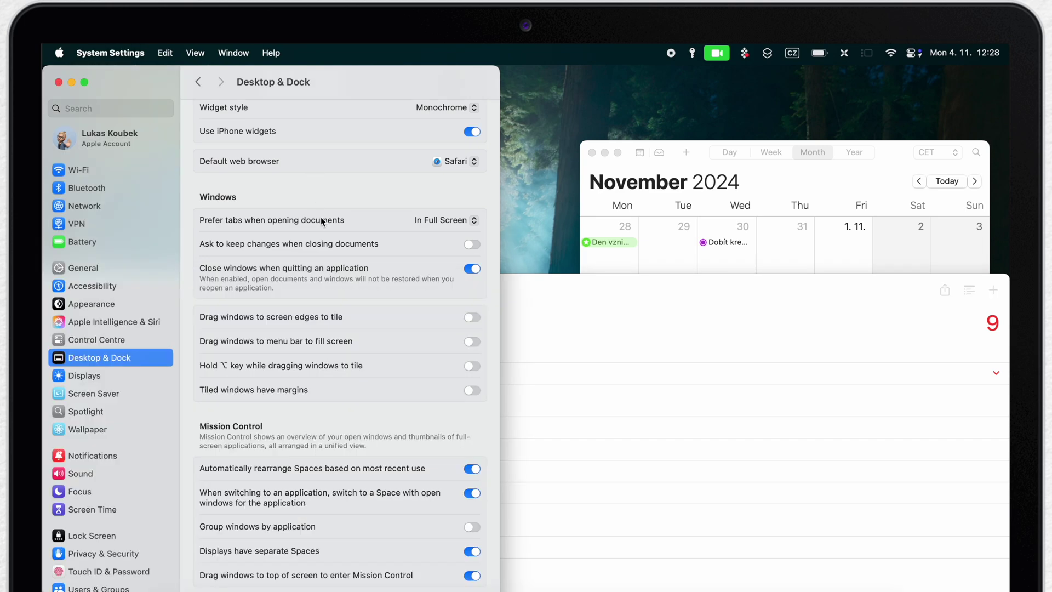
left_click(473, 391)
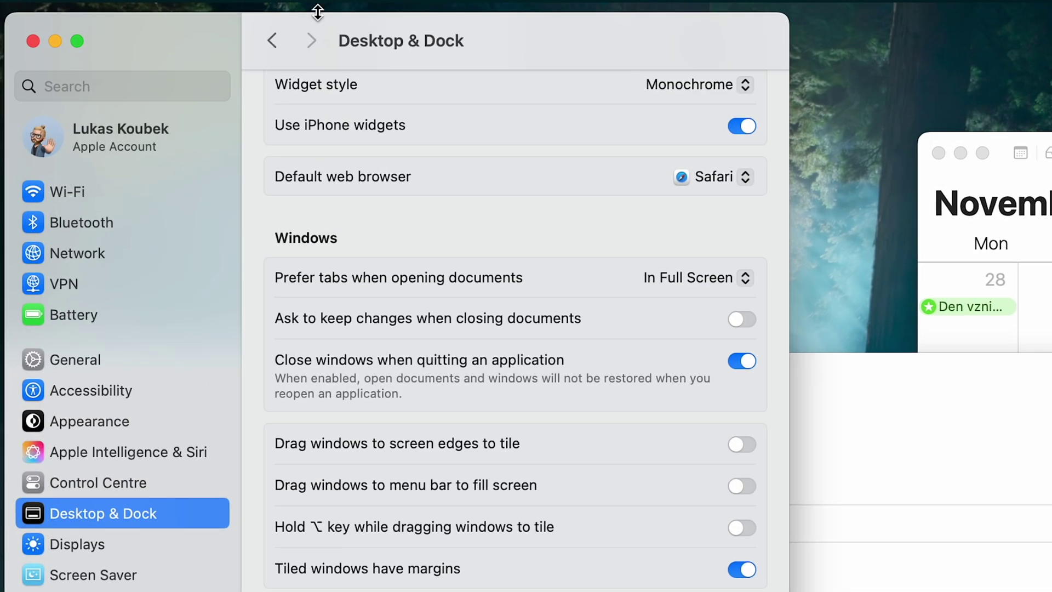
left_click(736, 569)
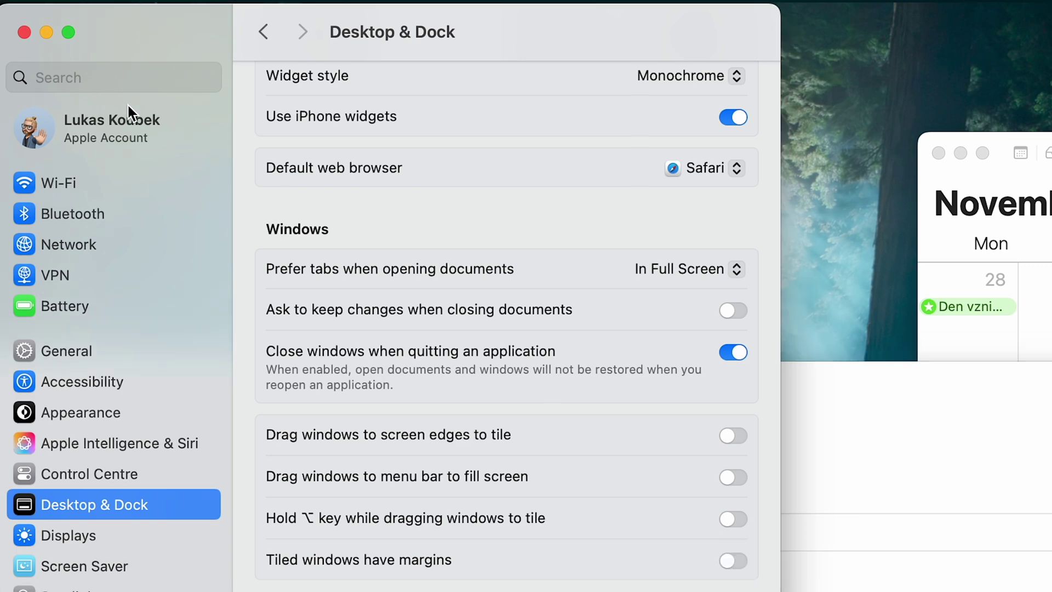
left_click(24, 31)
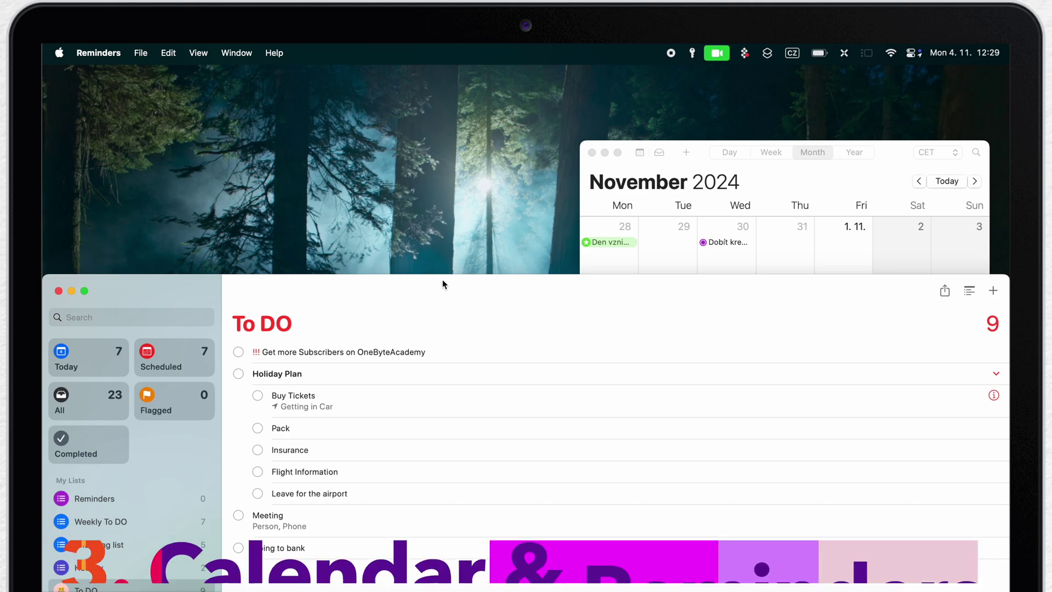
Move Reminders beside Calendar and show Calendar's new event/reminder popover
left_click_drag(446, 282, 359, 171)
left_click(699, 155)
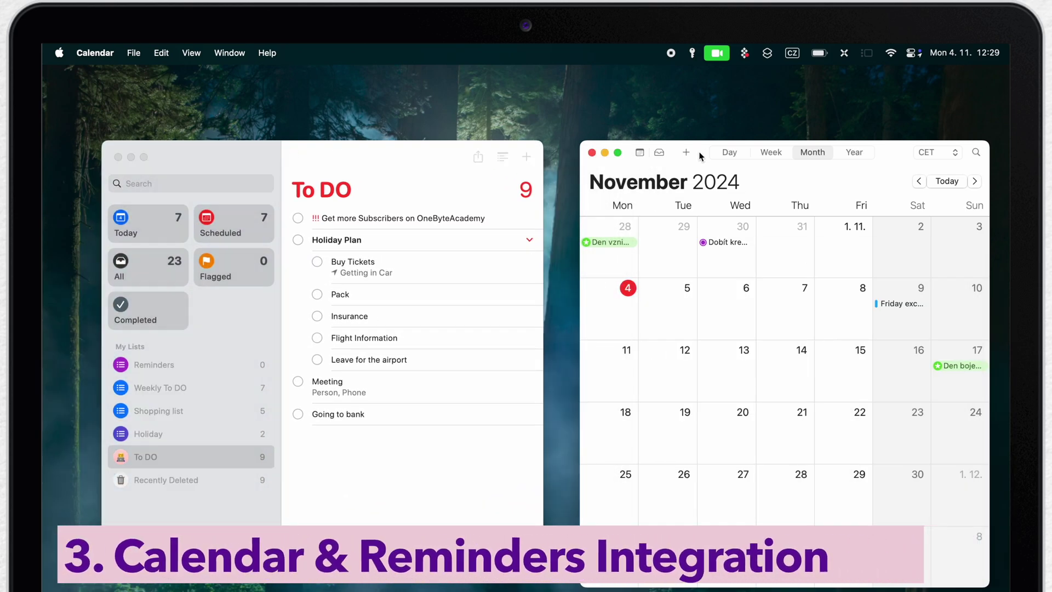
left_click(687, 153)
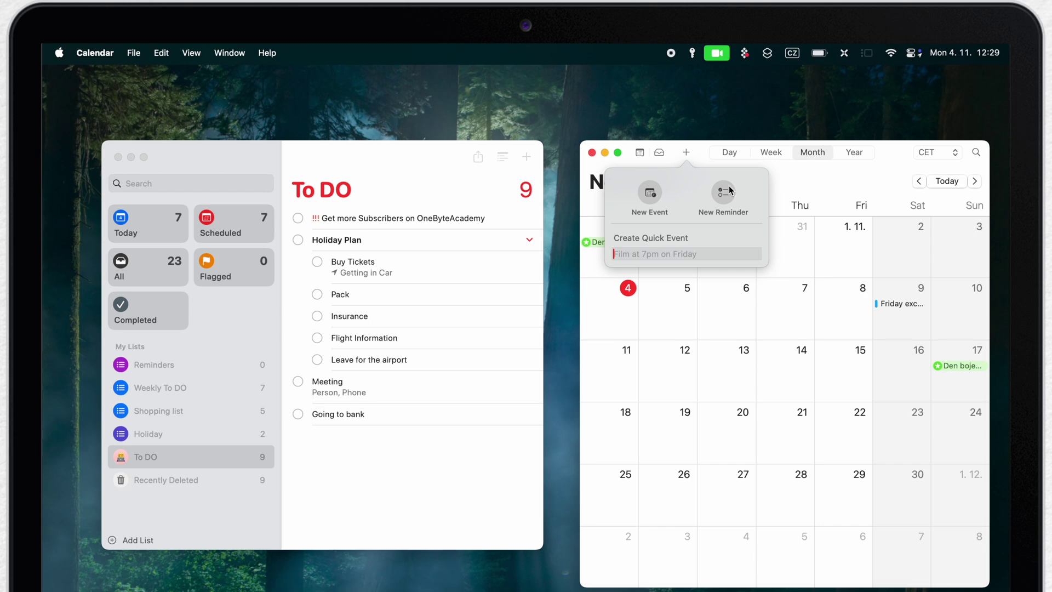
Create a new red Calendar Reminders list in Reminders
left_click(409, 484)
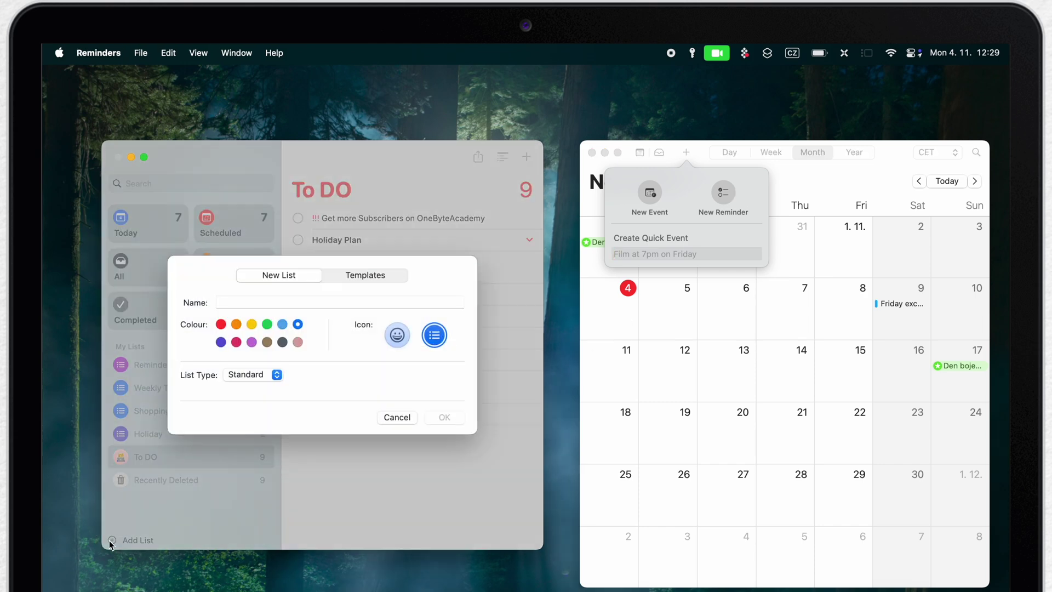
type("C")
type("ale")
type("ndar")
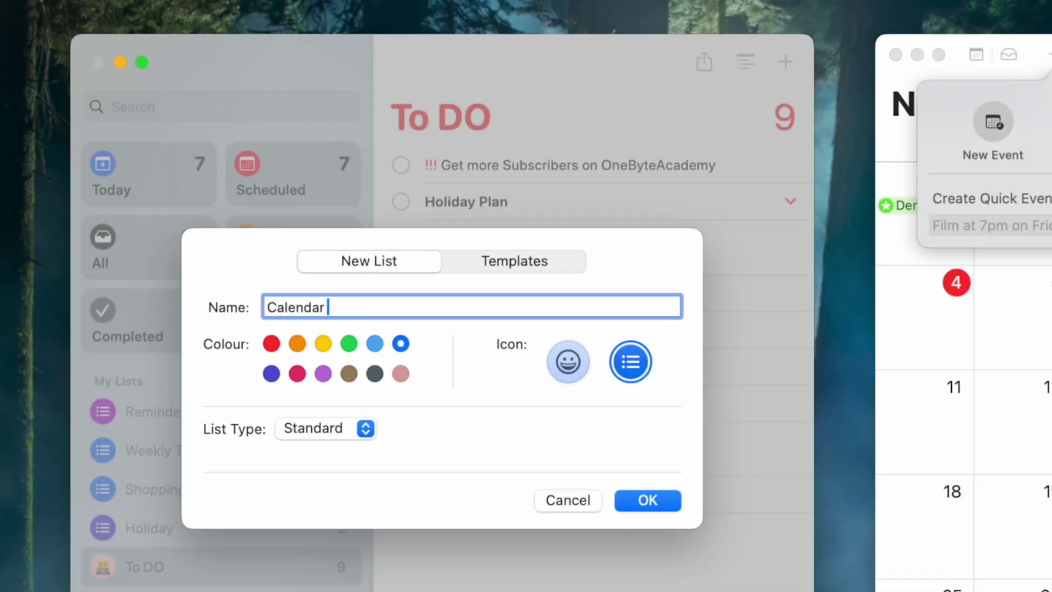
type(" Reminders")
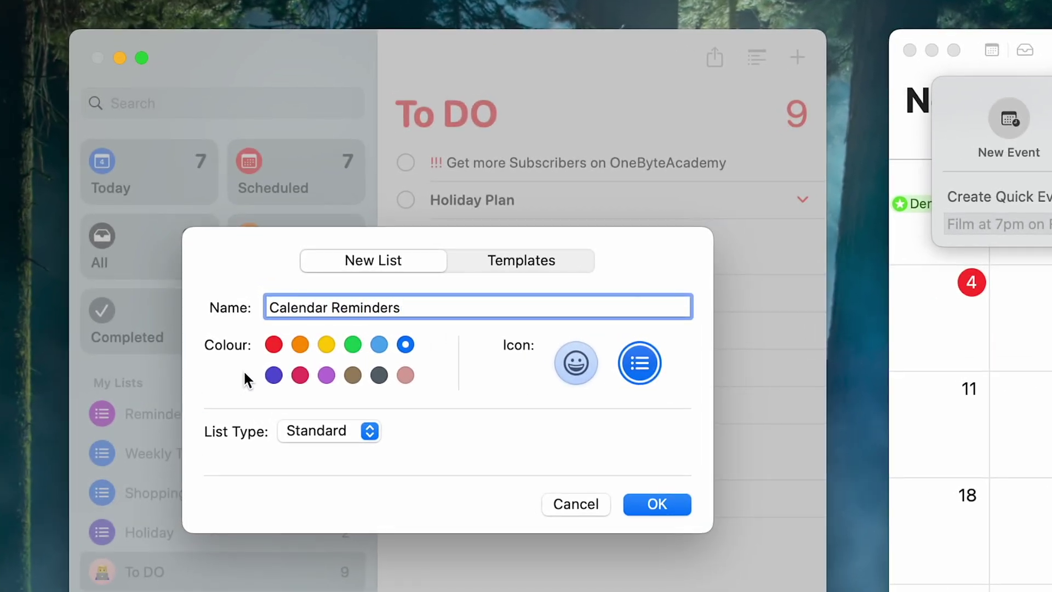
left_click(274, 344)
left_click(657, 504)
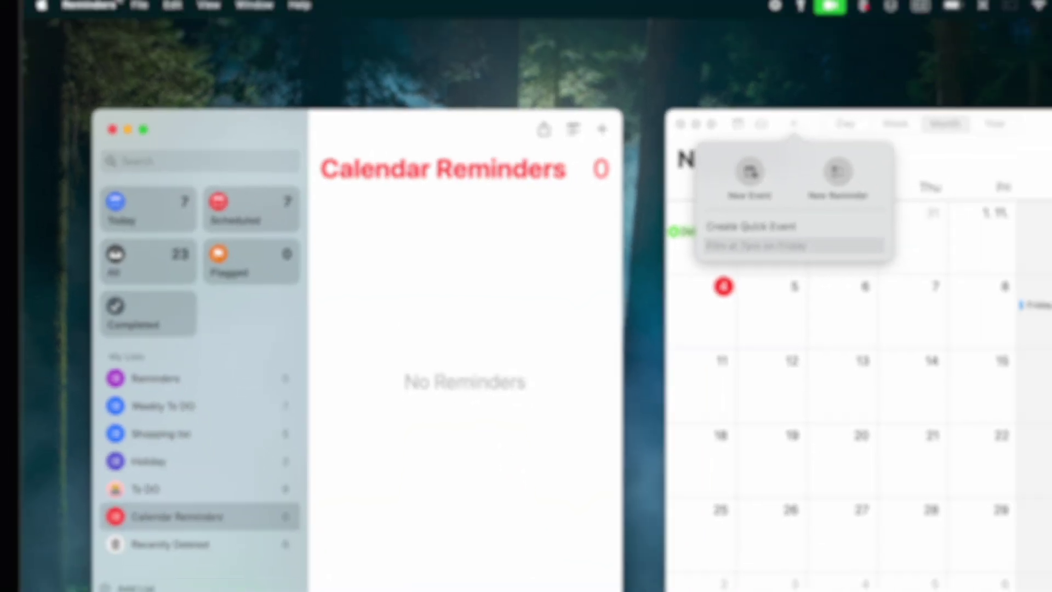
Set Calendar Reminders as the default list in Reminders settings
left_click(99, 53)
left_click(97, 97)
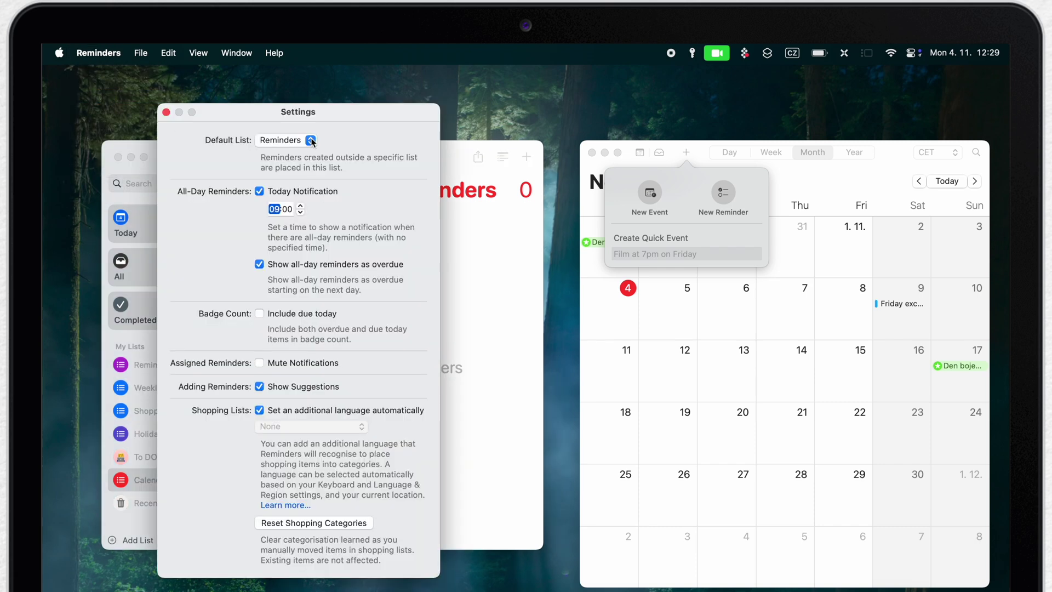
left_click(312, 142)
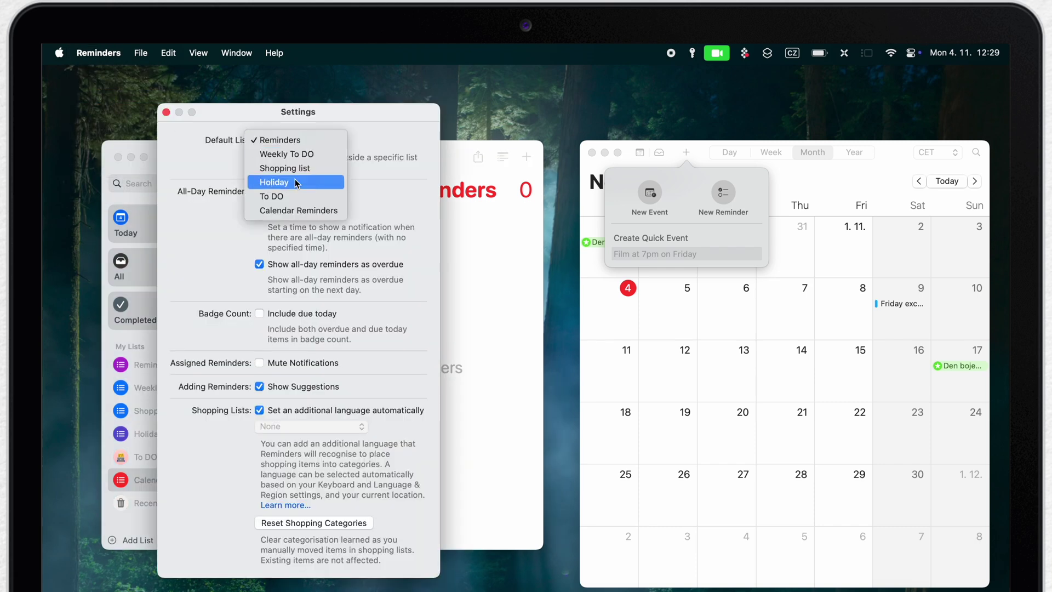
left_click(300, 210)
Add a reminder titled 'Reminder' on 13 November in Calendar
left_click(167, 112)
left_click(725, 388)
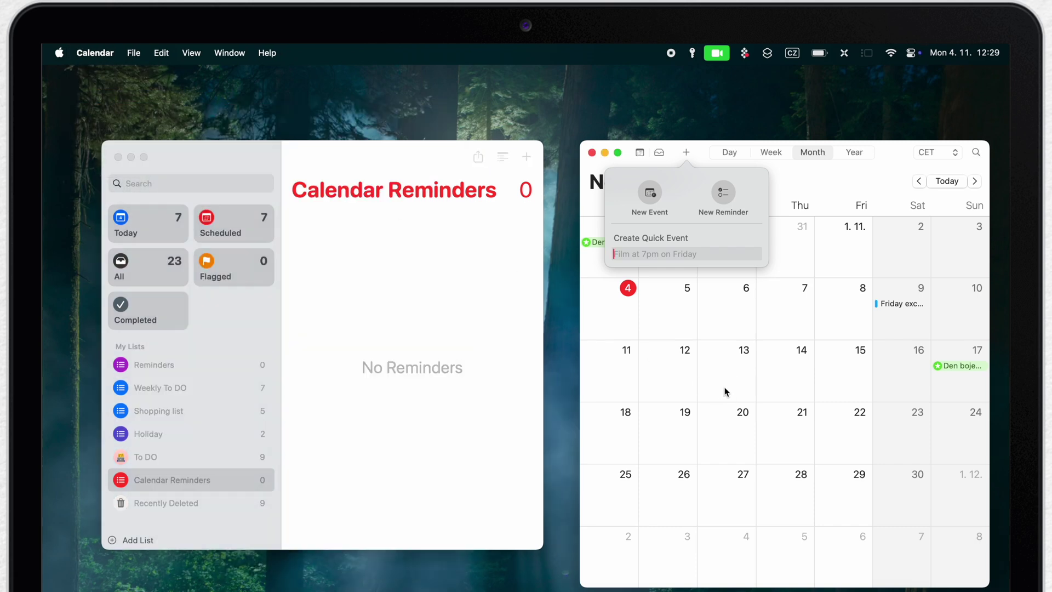
double_click(725, 388)
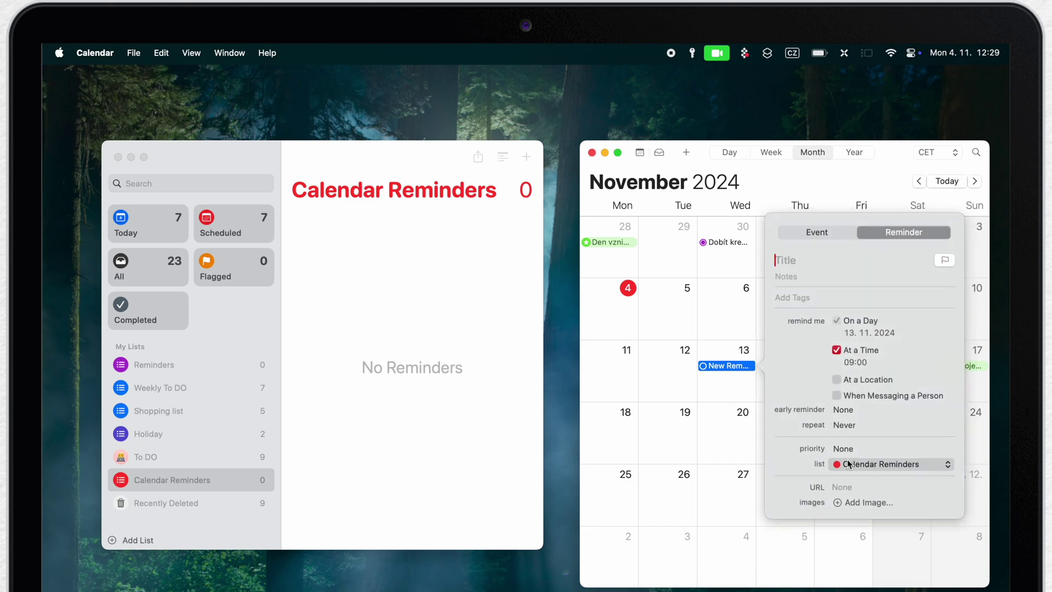
type("Reminder")
key("Return")
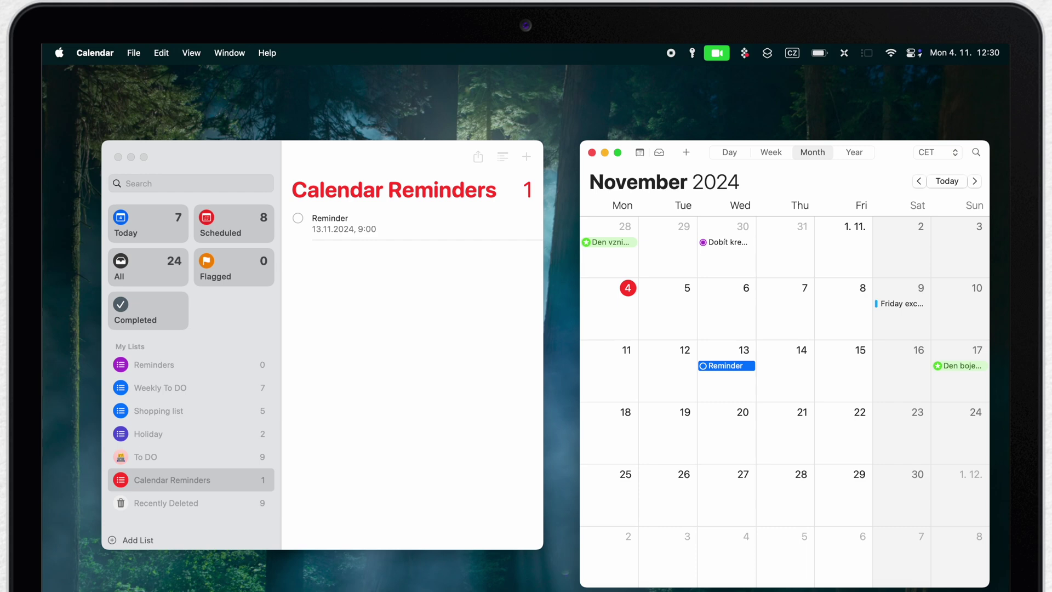
Uncheck Scheduled Reminders in the calendar list to hide them from the month grid
left_click(639, 151)
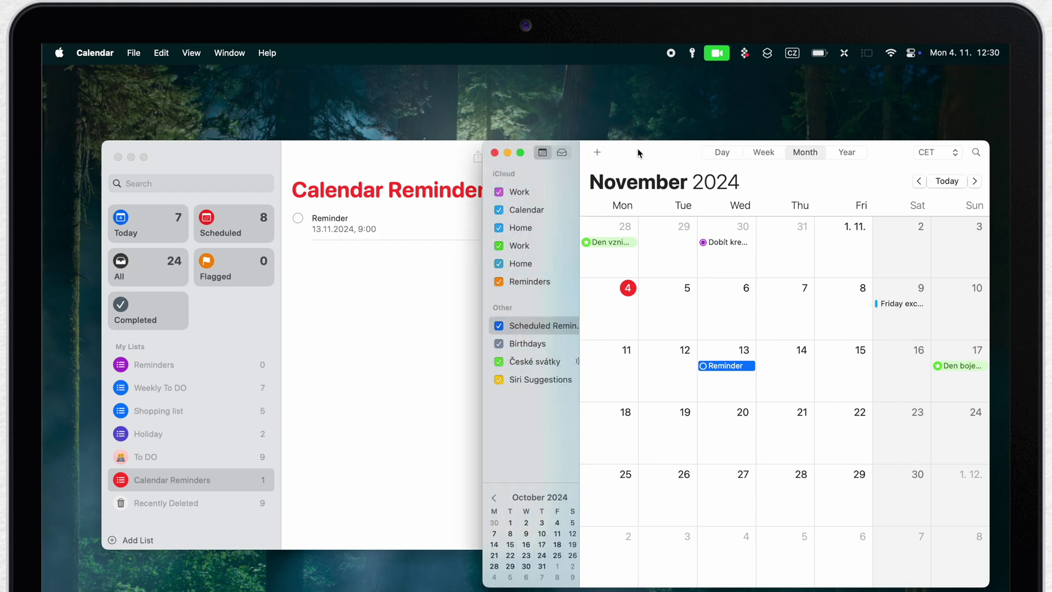
left_click(481, 325)
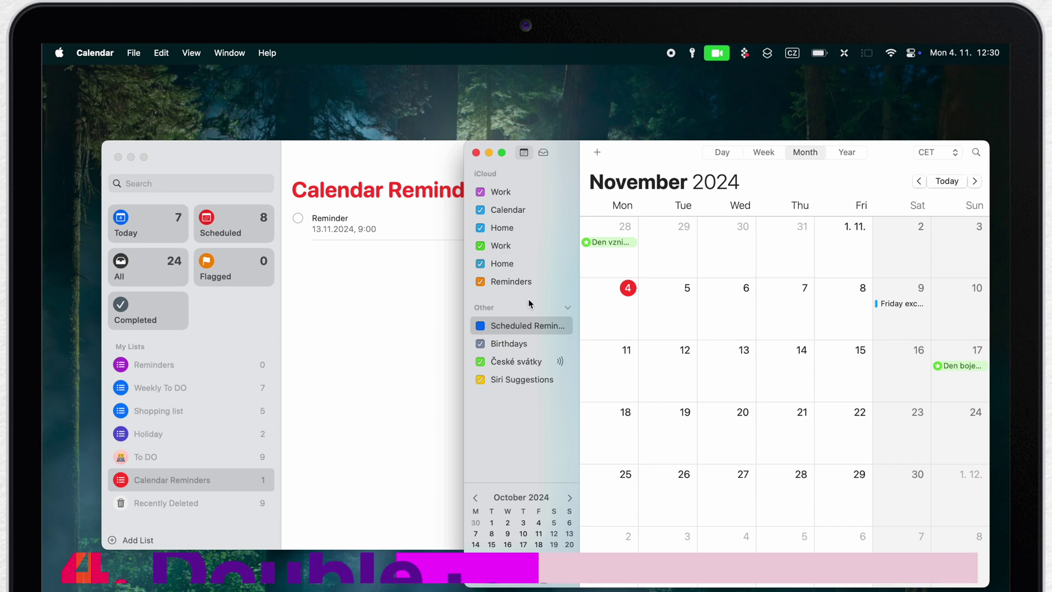
Minimise Calendar and Reminders via their title bars and go to Desktop & Dock settings
double_click(662, 150)
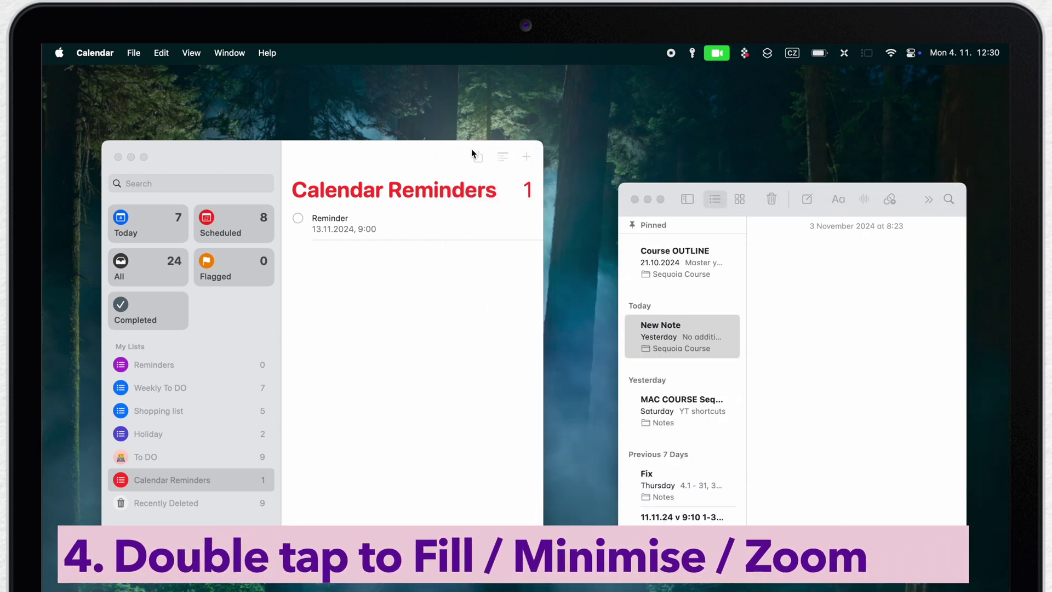
double_click(395, 146)
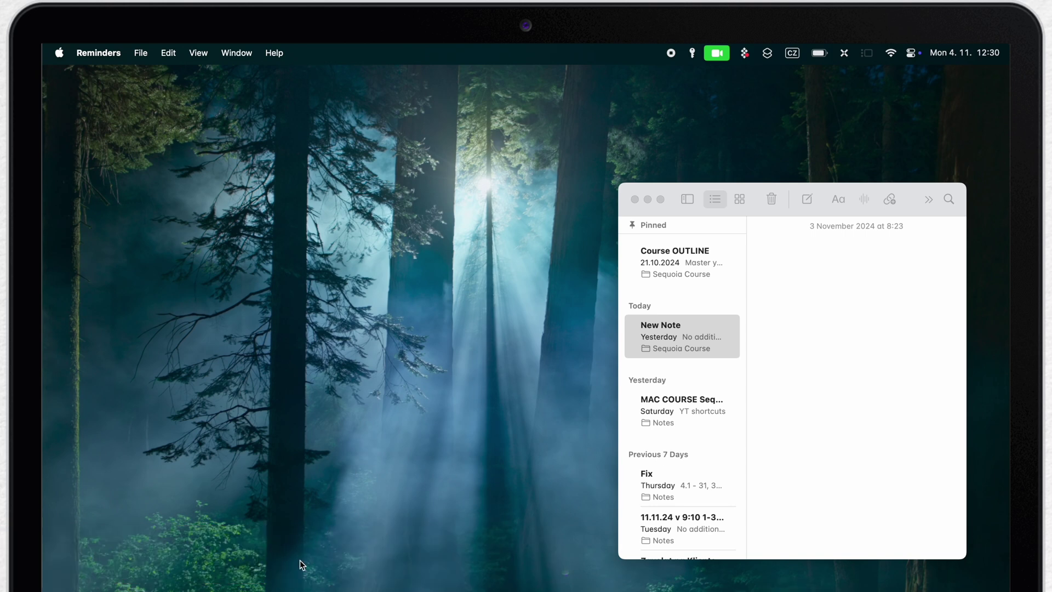
left_click(347, 591)
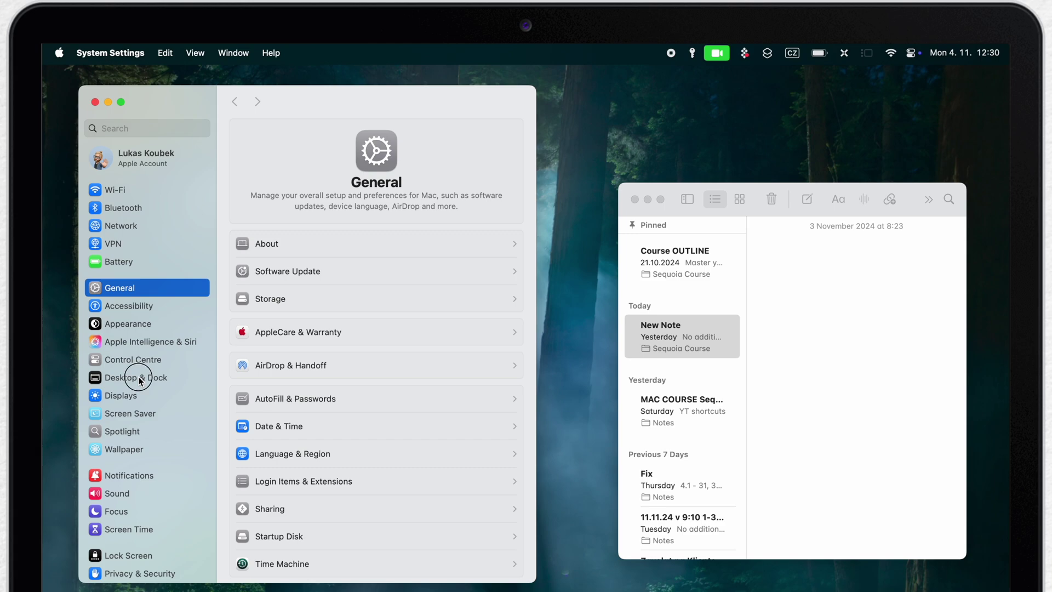
left_click(139, 378)
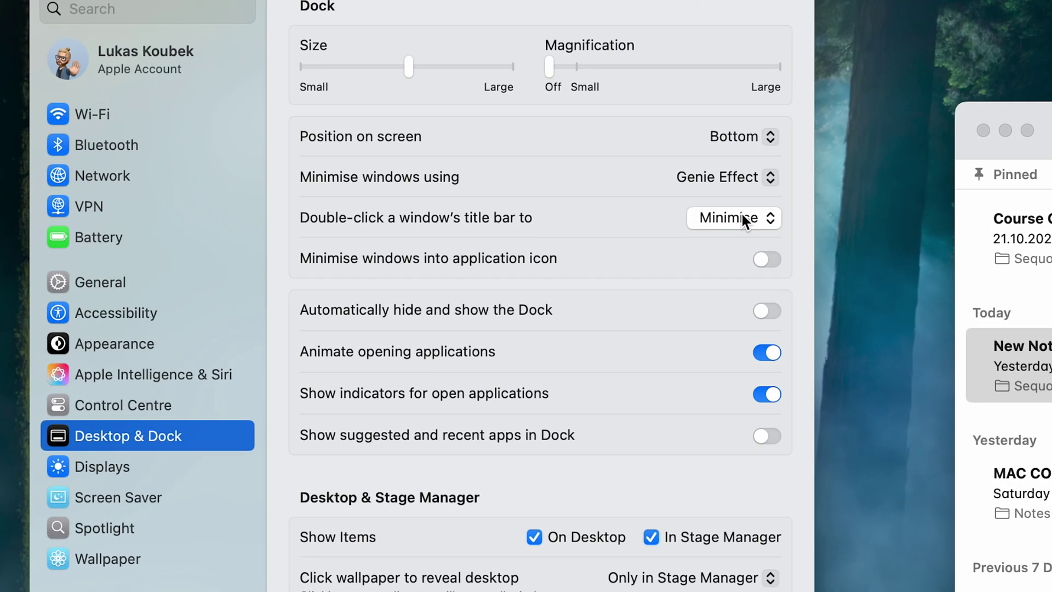
Set title-bar double-click to Fill and close System Settings
left_click(498, 247)
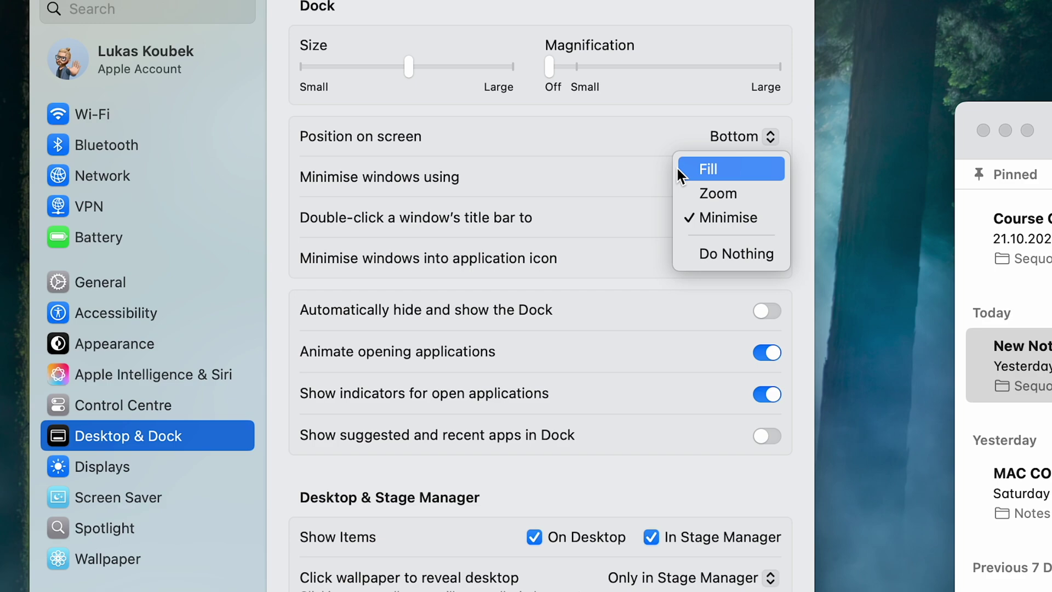
left_click(738, 167)
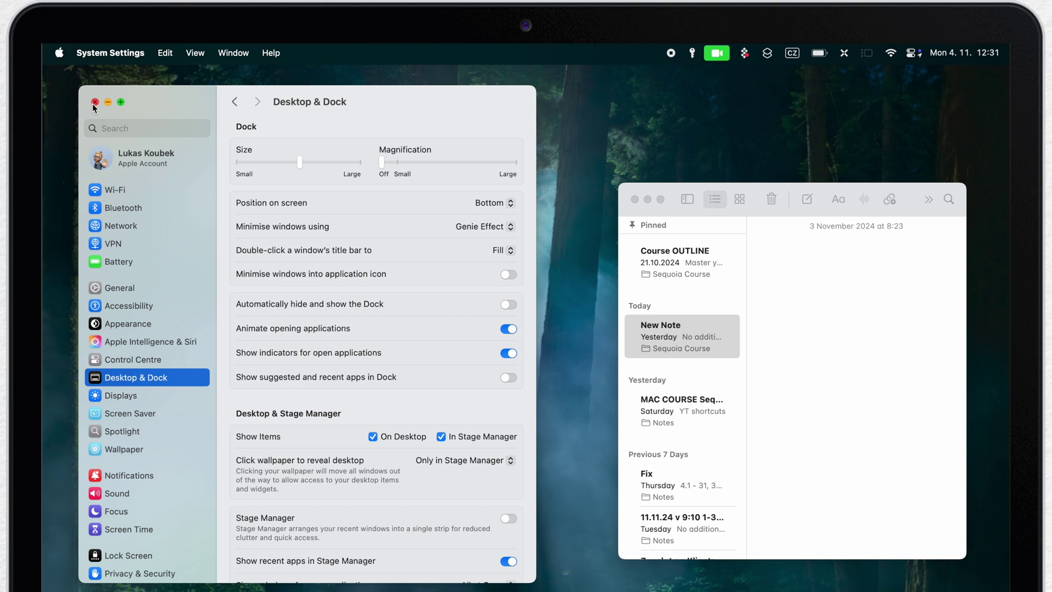
left_click(95, 103)
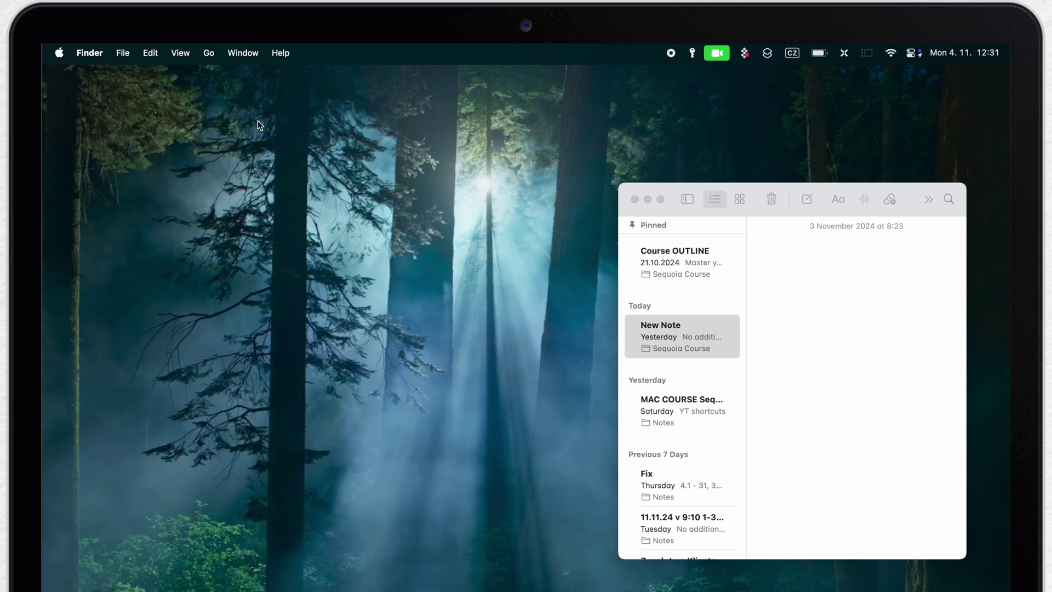
Fill the screen with the Notes window and place the cursor in the empty note
double_click(911, 191)
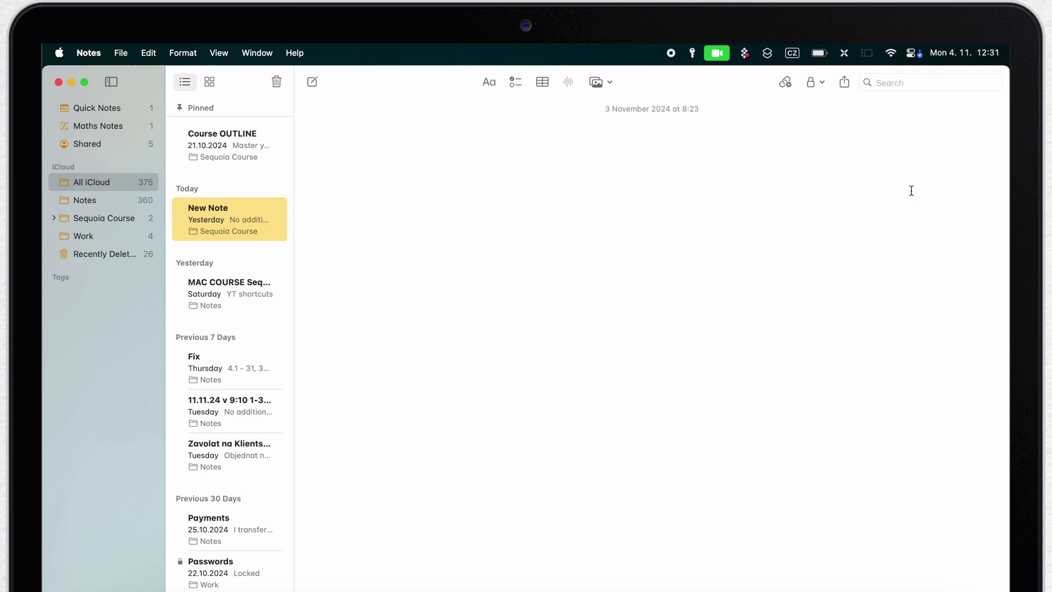
left_click(517, 179)
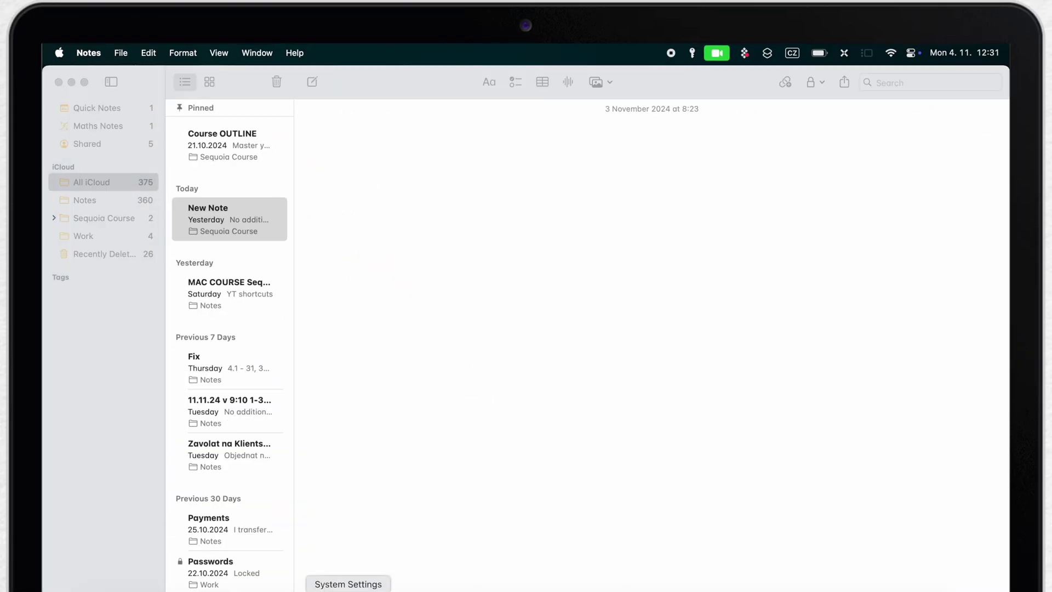
left_click(348, 591)
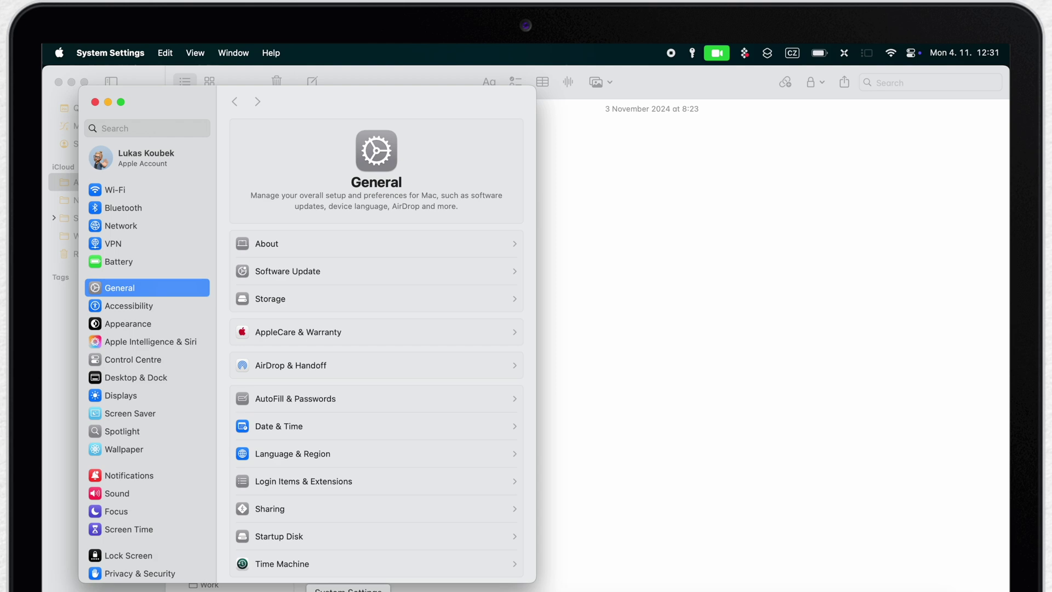
Enable Prefer non-blinking cursor in Accessibility > Display and return to Notes
left_click(119, 306)
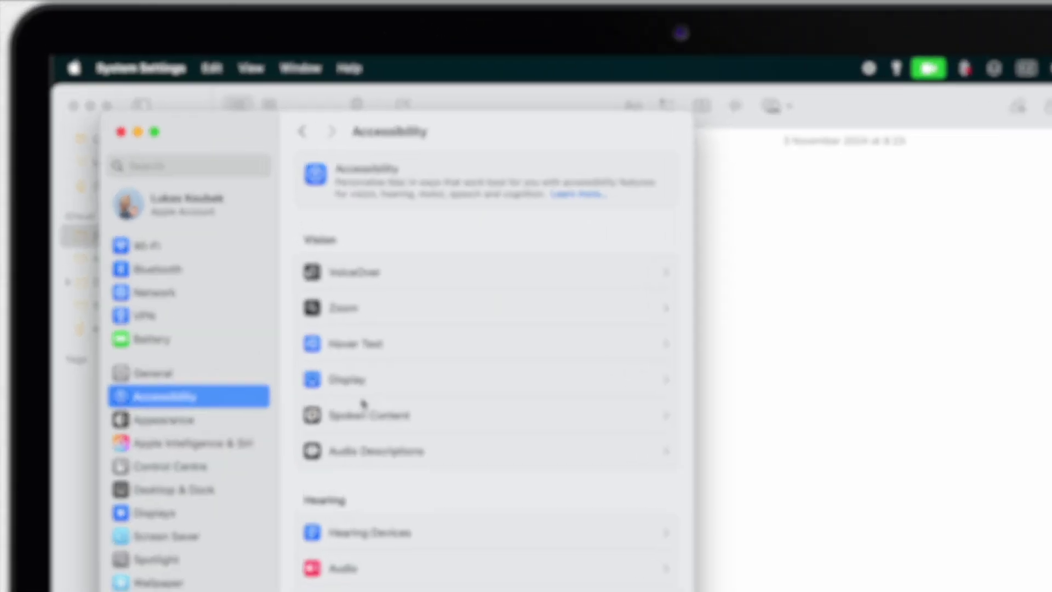
left_click(287, 291)
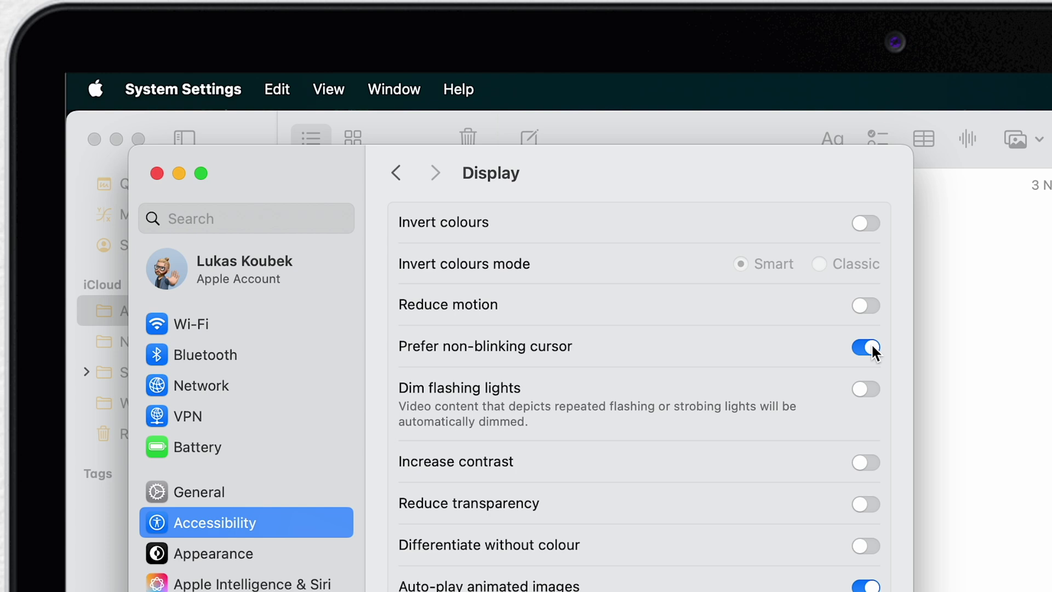
left_click(1012, 345)
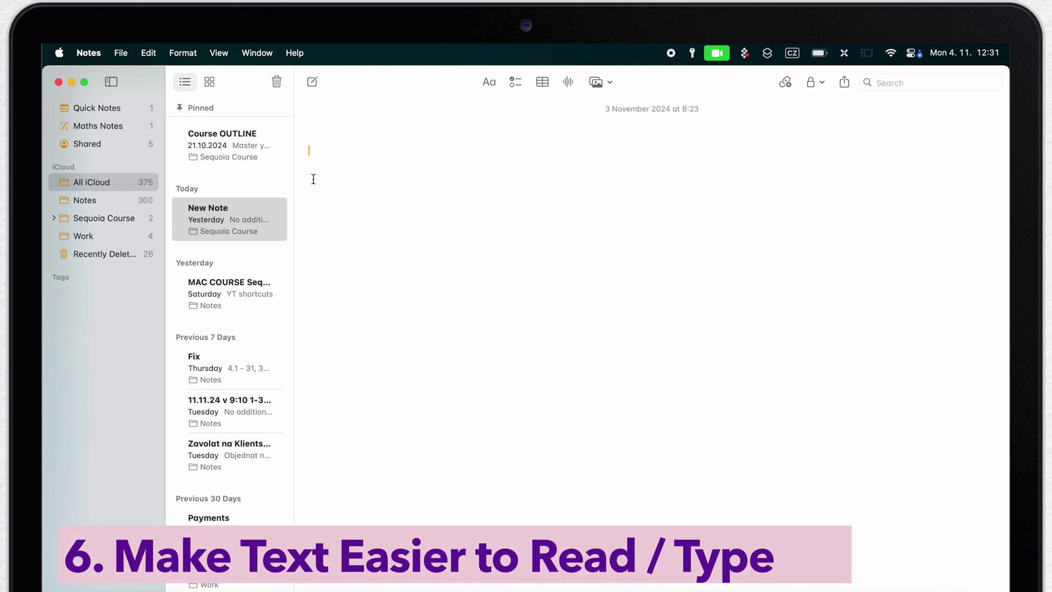
type("Text is too small")
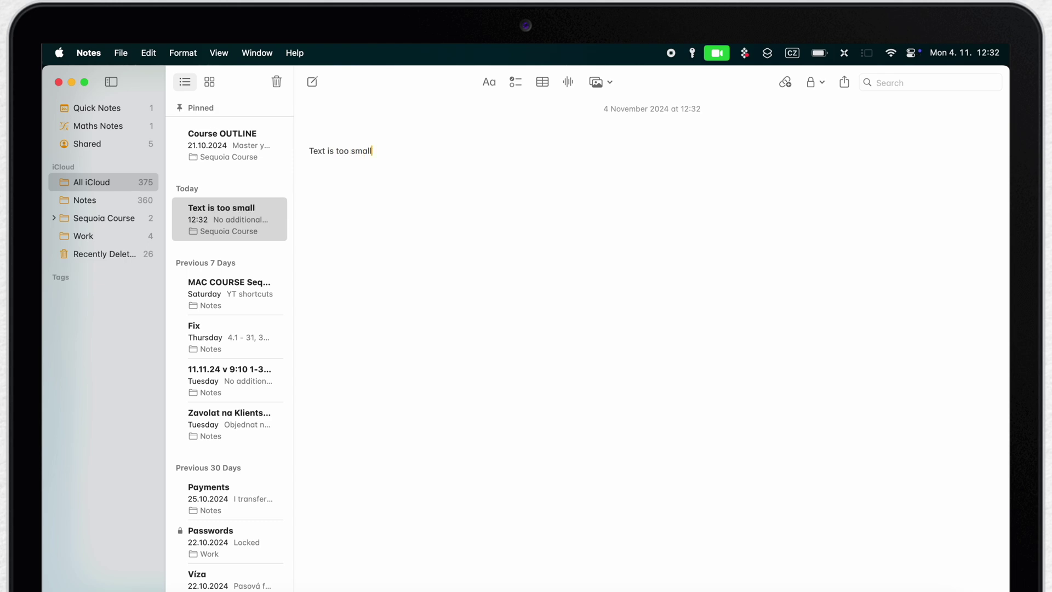
Shrink the Notes window and go to Accessibility > Hover Text in System Settings
mouse_move(348, 80)
left_mouse_down()
mouse_move(508, 127)
mouse_move(705, 139)
left_mouse_up()
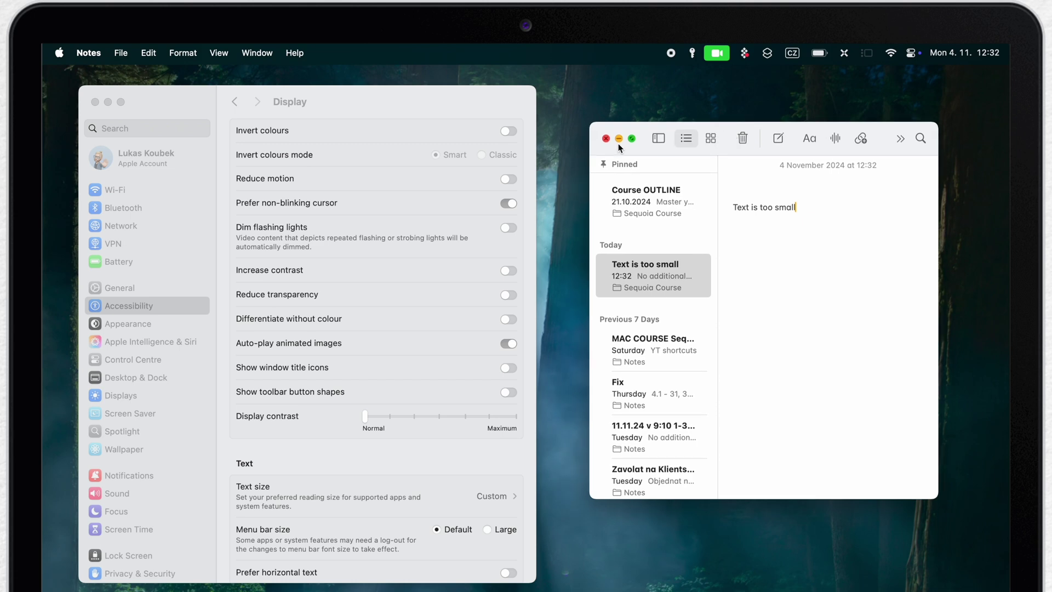
left_click(449, 109)
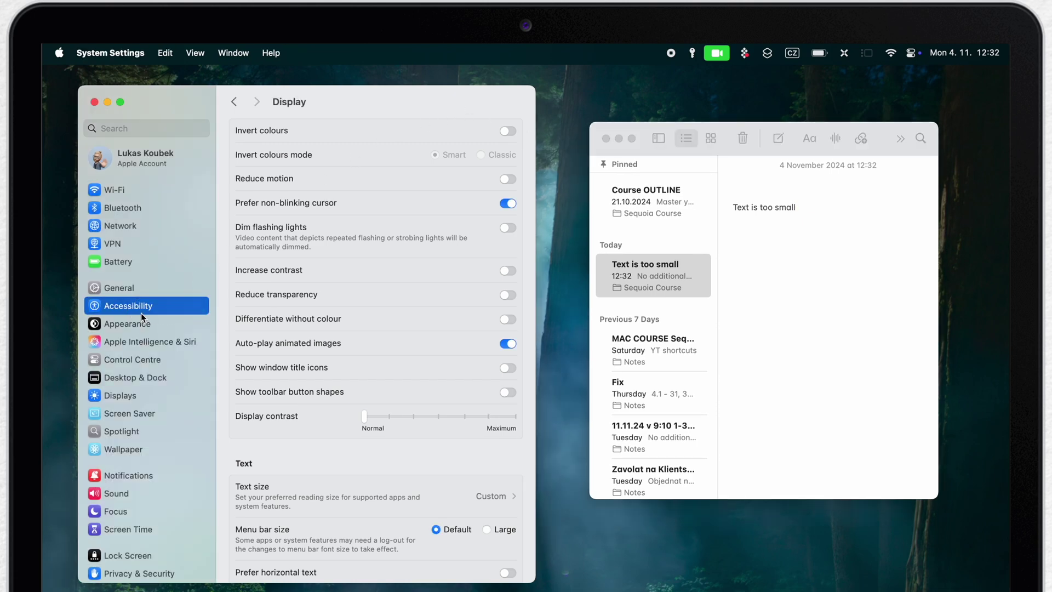
left_click(317, 267)
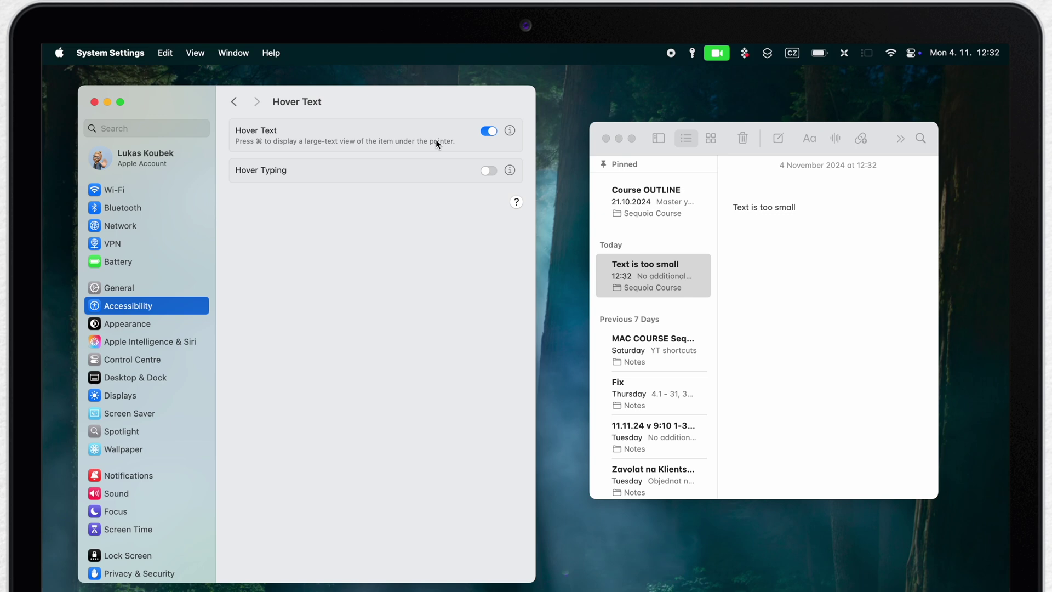
Preview items in large text with ⌘ held, then place the cursor in the note to try Hover Typing
key("super")
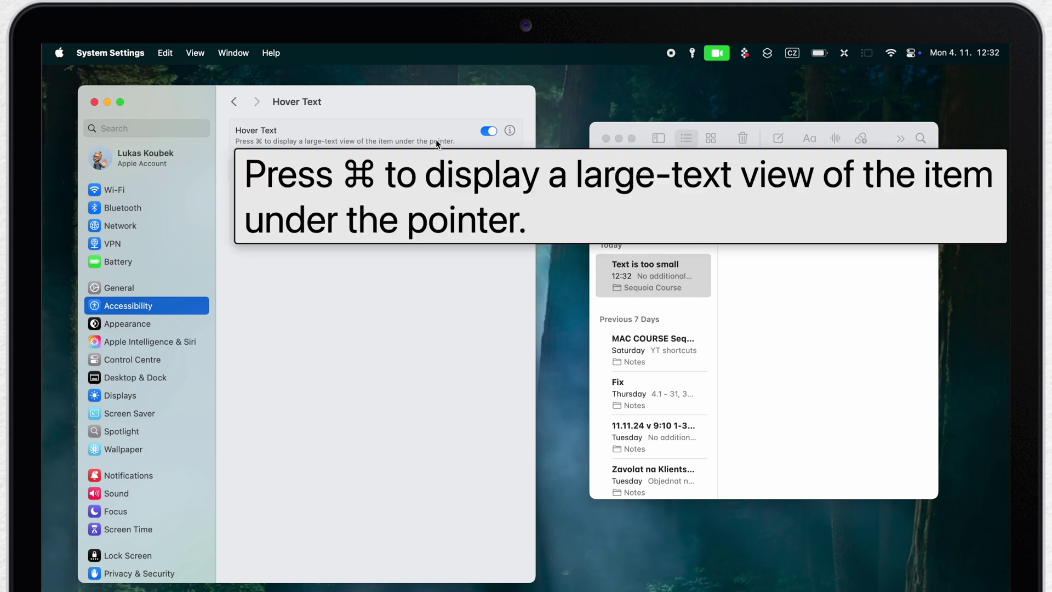
key("super")
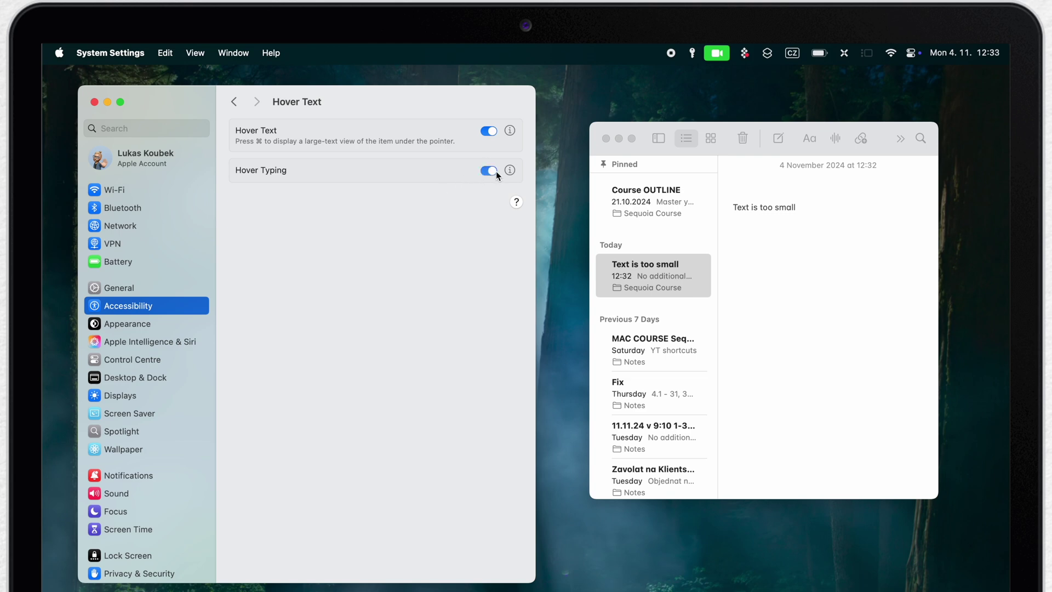
left_click(828, 207)
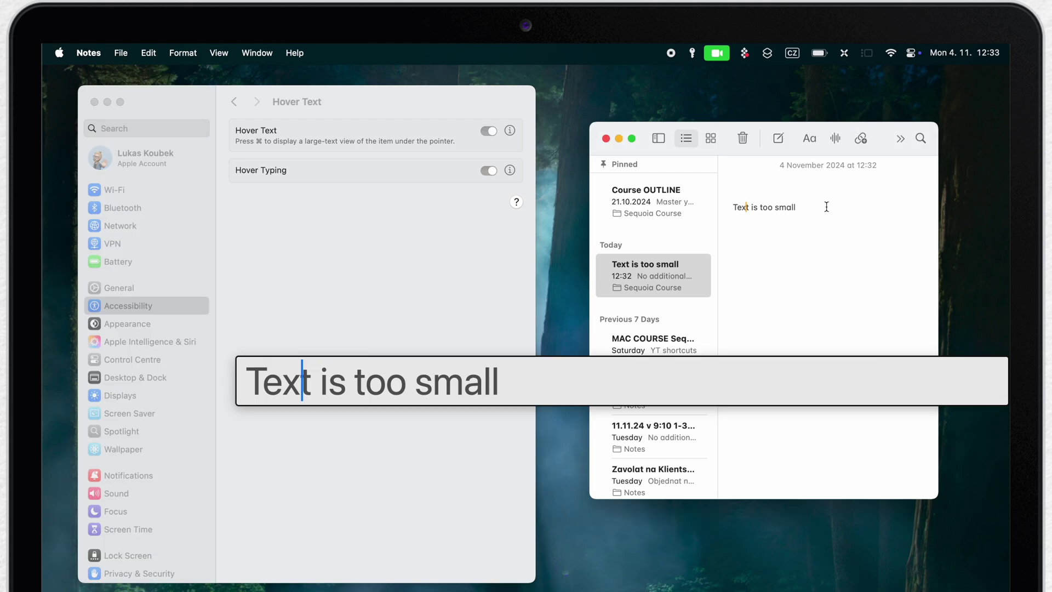
left_click(796, 208)
type("to type")
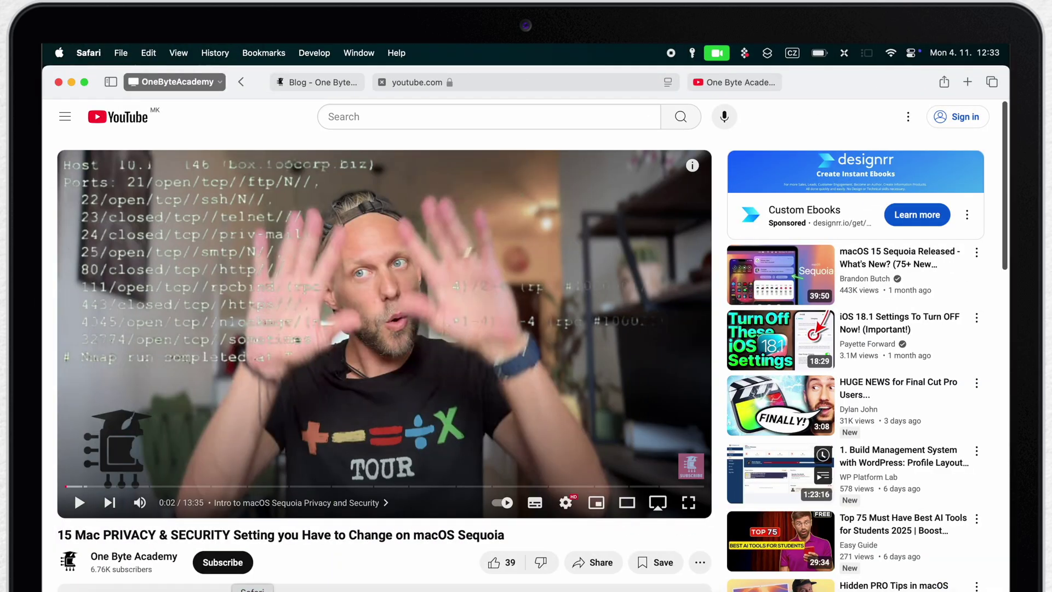
Open the YouTube video in Safari's video viewer and pop it out into picture-in-picture
left_click(373, 117)
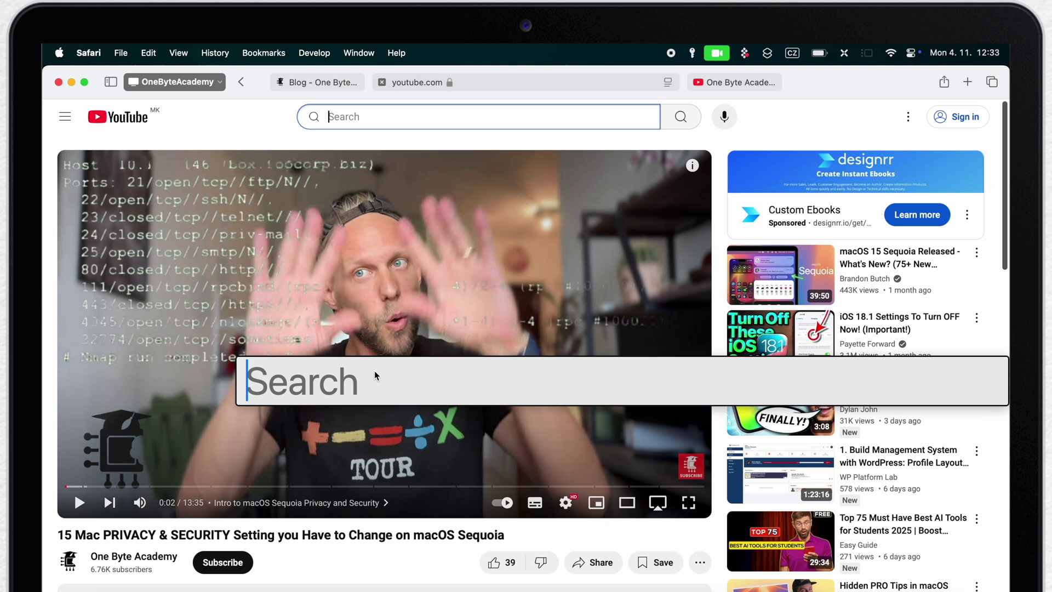
left_click(248, 126)
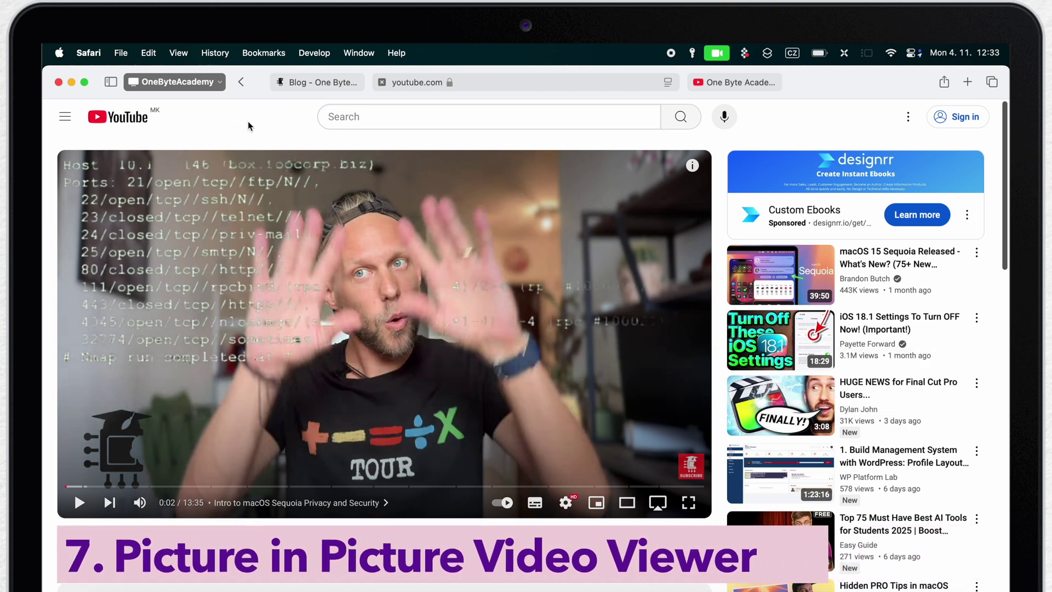
left_click(668, 82)
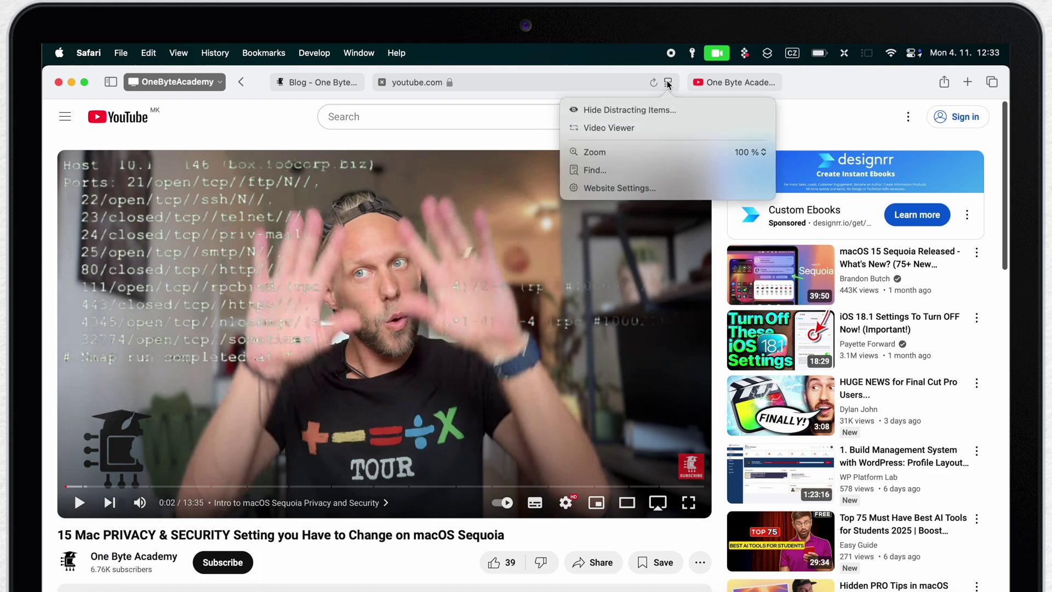
left_click(612, 127)
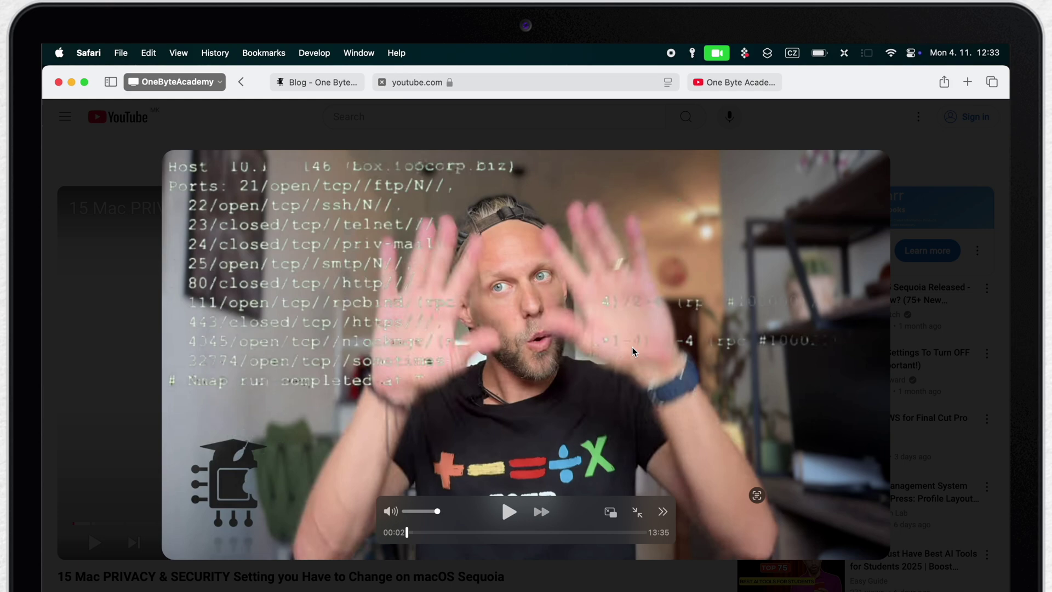
left_click(610, 511)
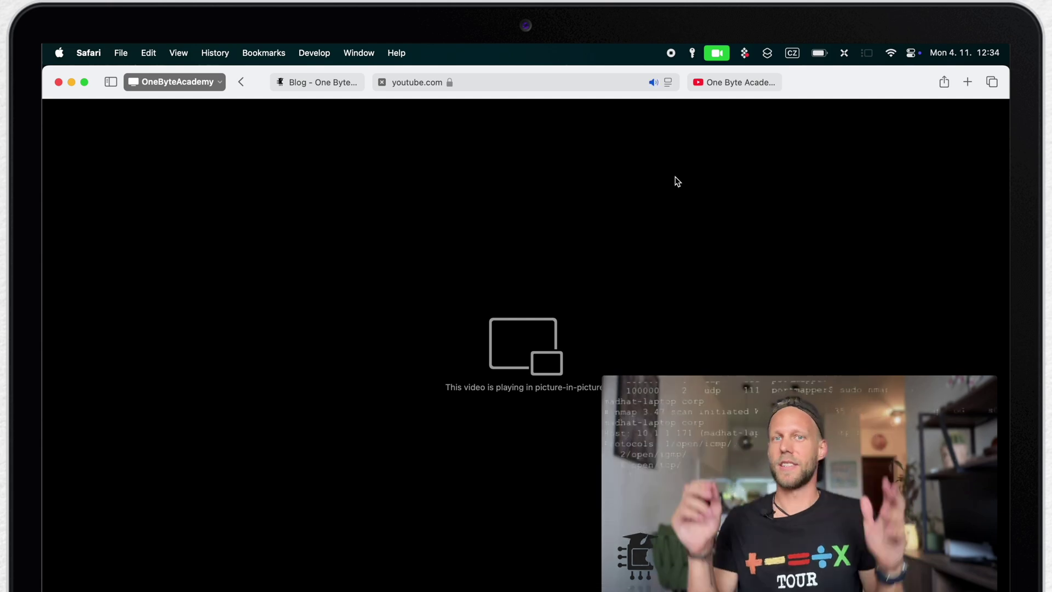
Switch tabs and move Spaces back to the note and Hover Text settings with PiP playing
left_click(728, 83)
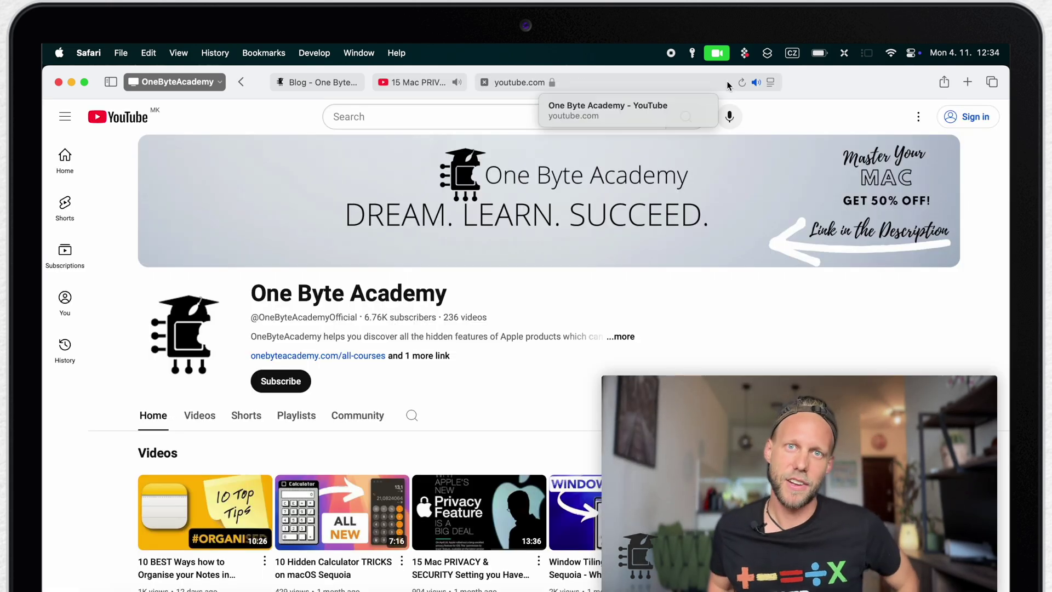
key("ctrl+Right")
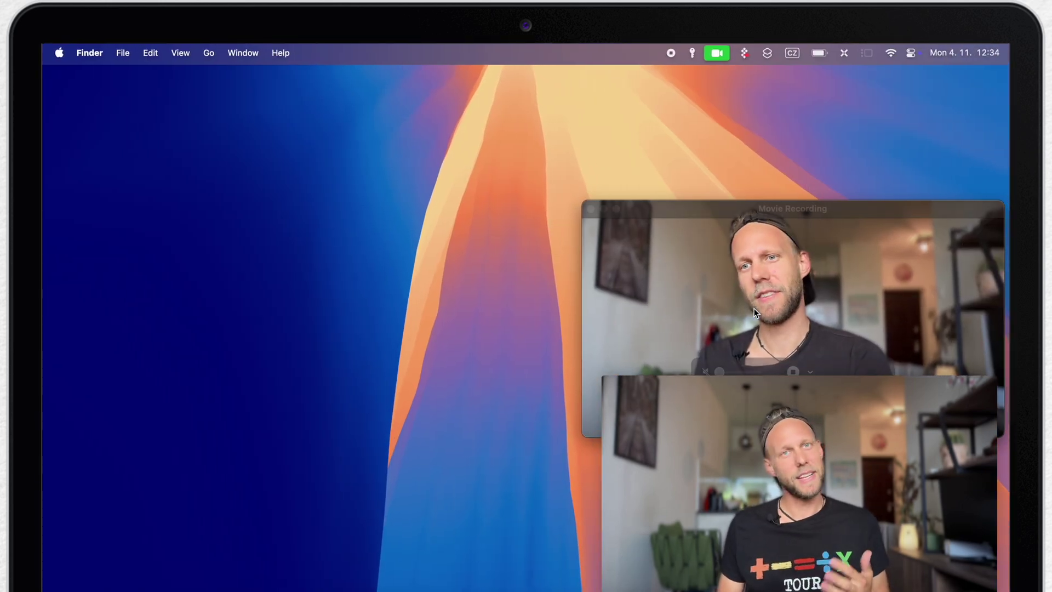
key("ctrl+Right")
left_click(755, 312)
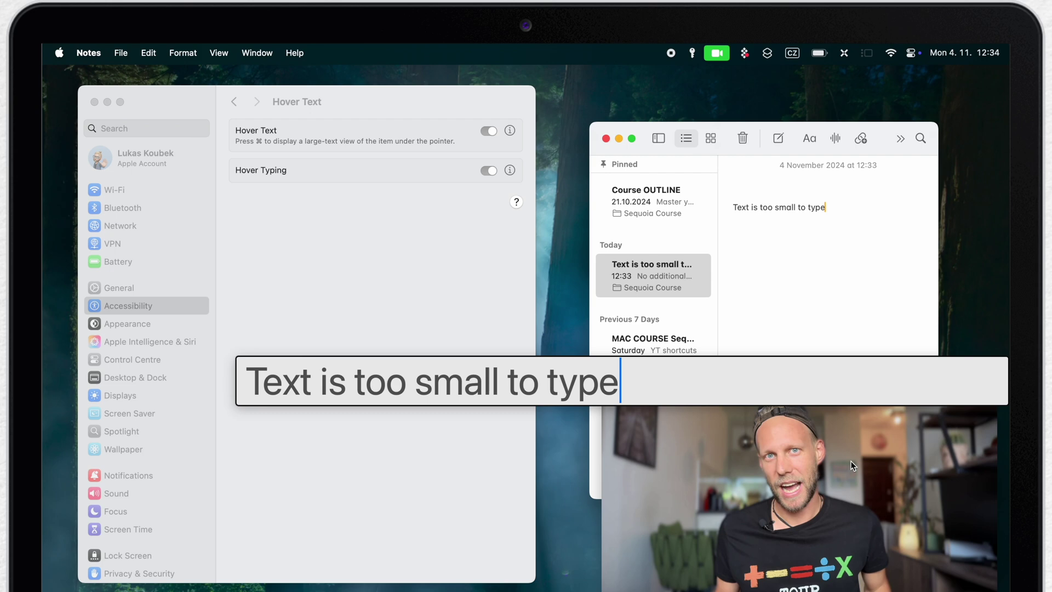
mouse_move(800, 485)
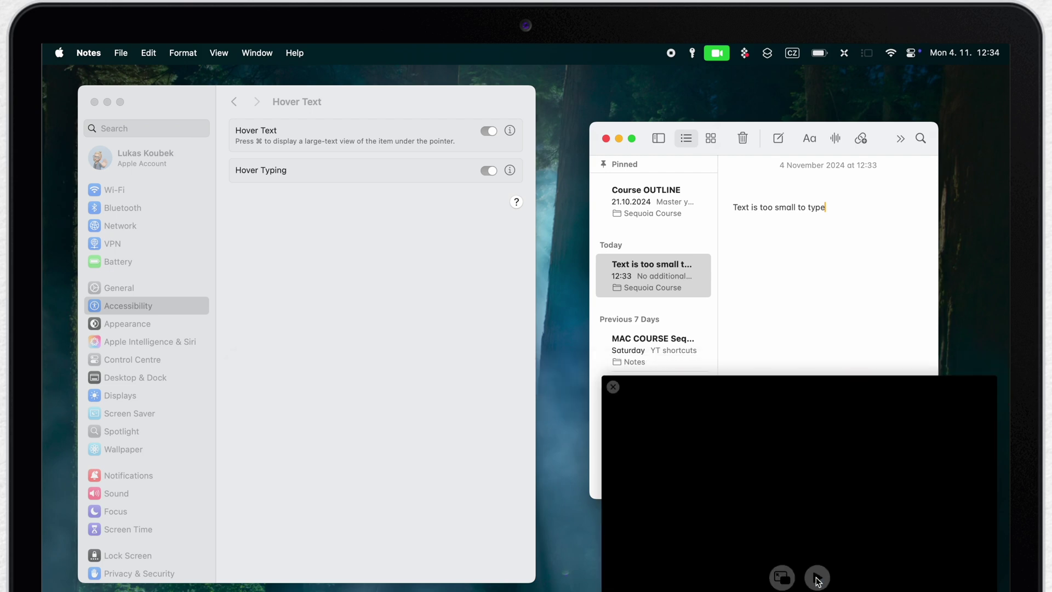
Close the PiP video and switch off Hover Text and Hover Typing, returning to the note
left_click(613, 387)
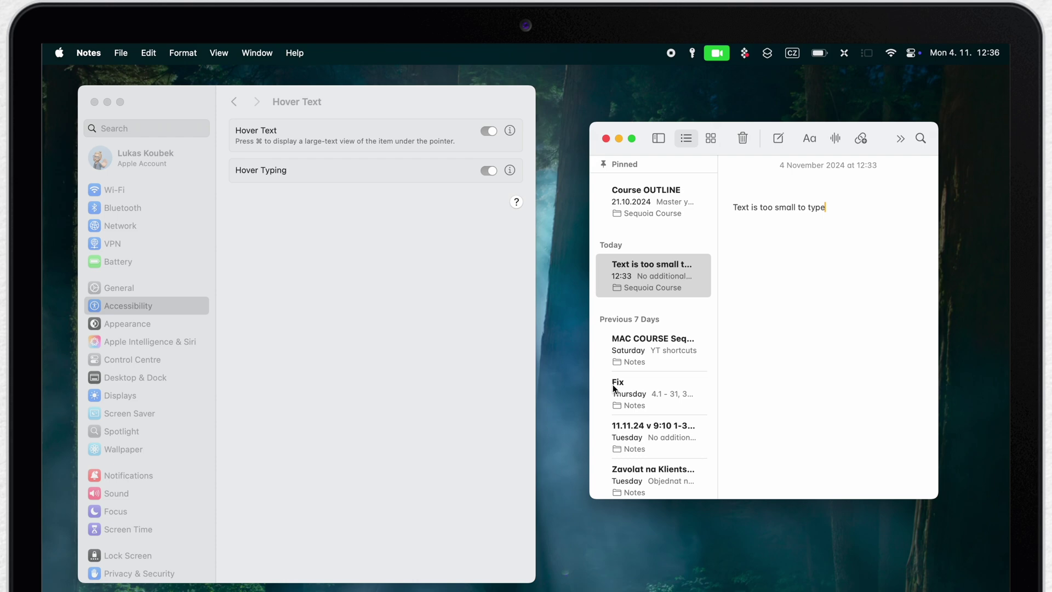
key("super+Tab")
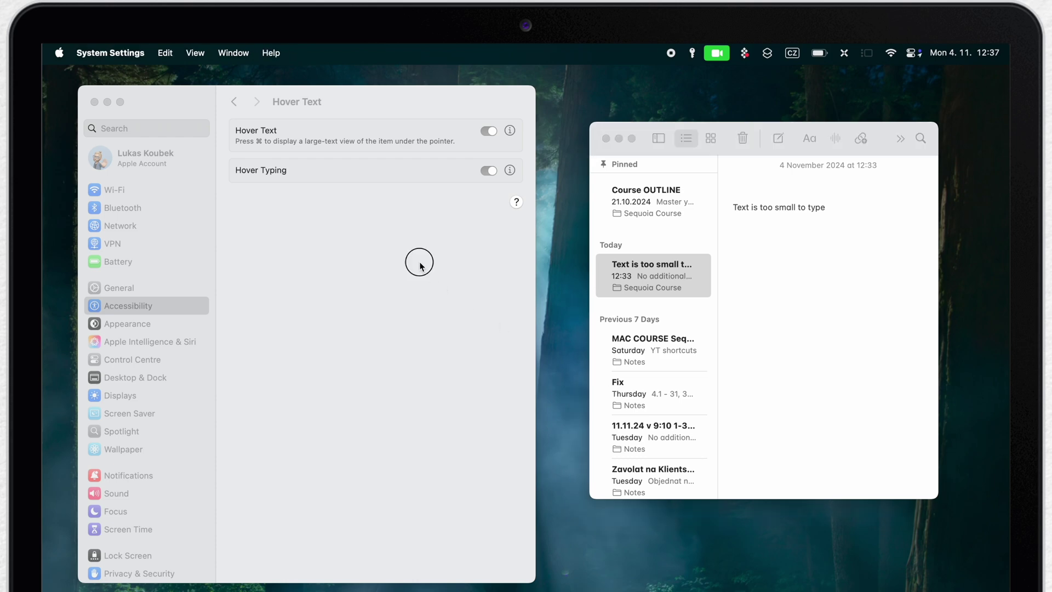
left_click(421, 267)
left_click(484, 129)
left_click(485, 170)
left_click(852, 210)
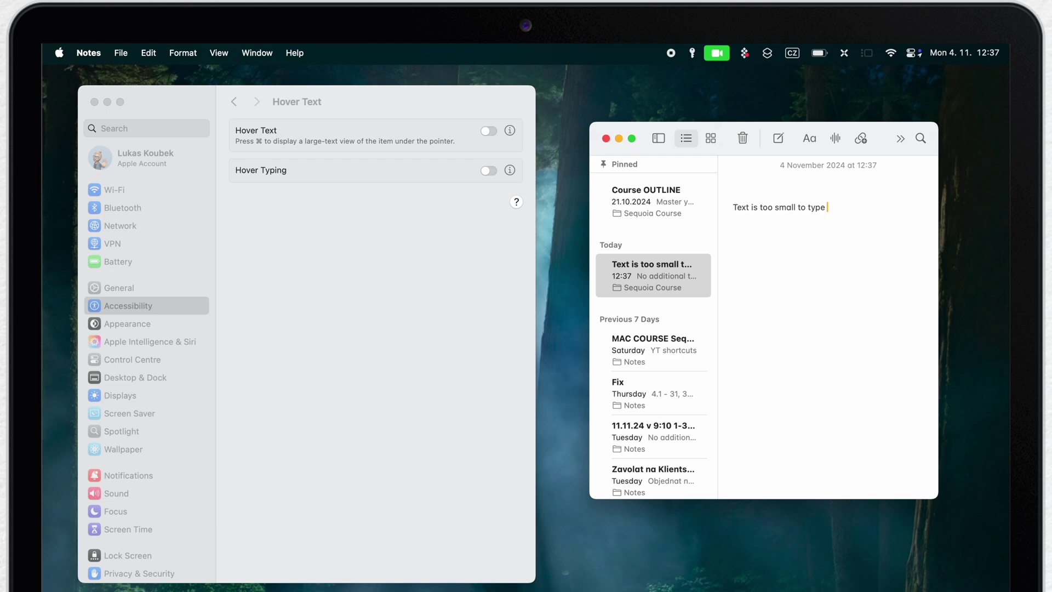
Open the note's context menu, step through it and dismiss it
right_click(829, 203)
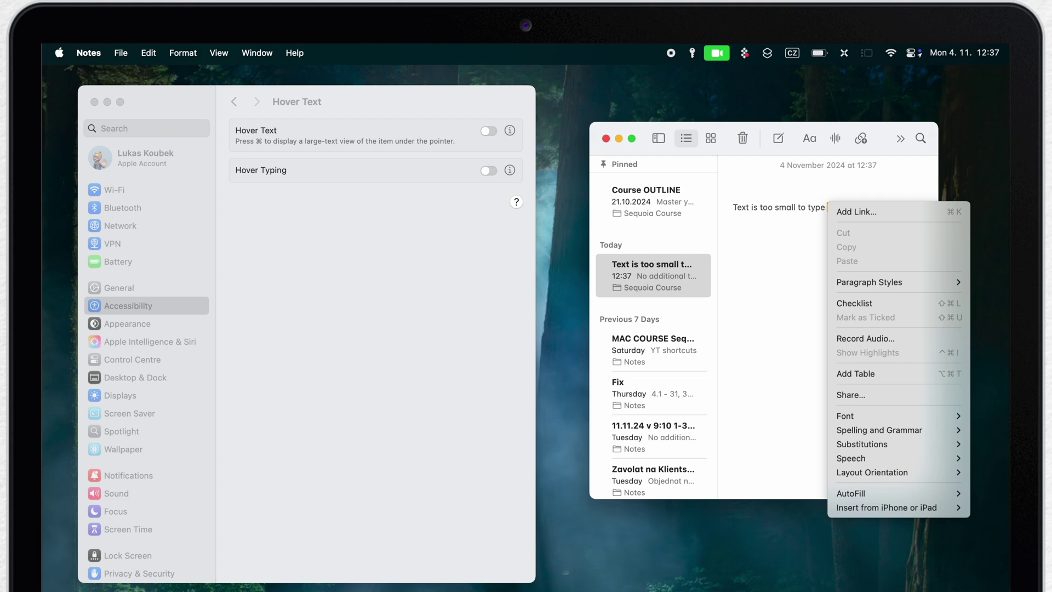
key("Down")
key("Down")
key("Down")
key("Down")
key("Down")
key("Down")
key("Down")
key("Down")
key("Up")
key("Escape")
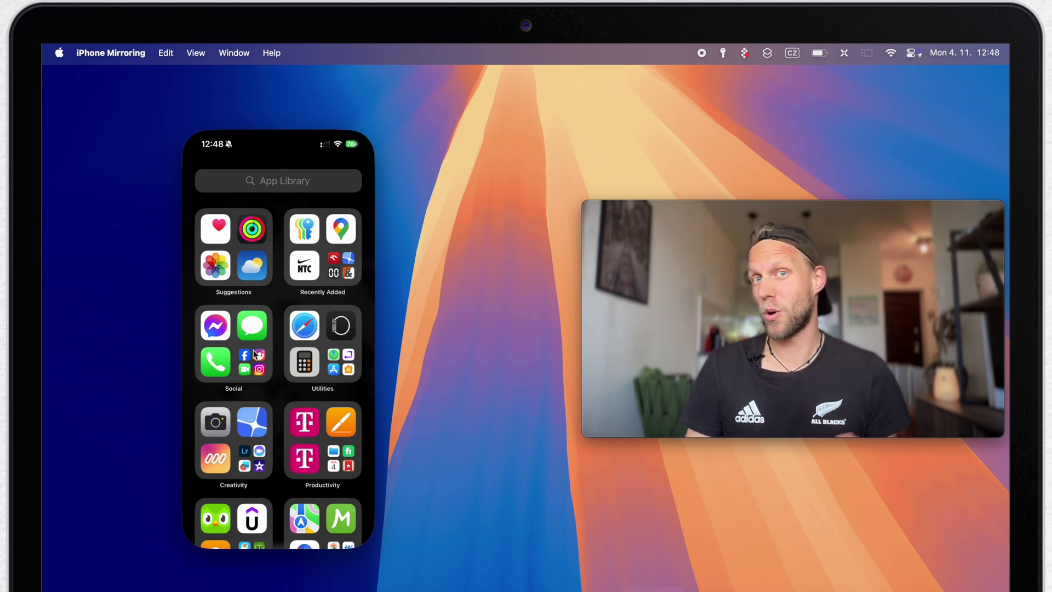
scroll(287, 398, "left", 5)
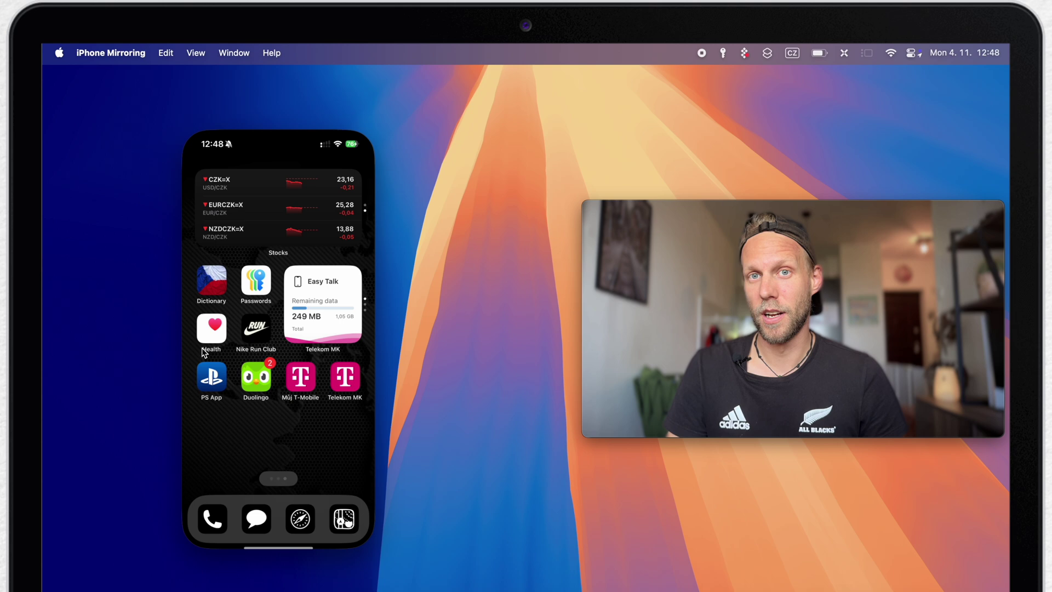
On the mirrored iPhone open Nike Run Club, the App Switcher, Calculator and Spotlight, returning Home
left_click(253, 328)
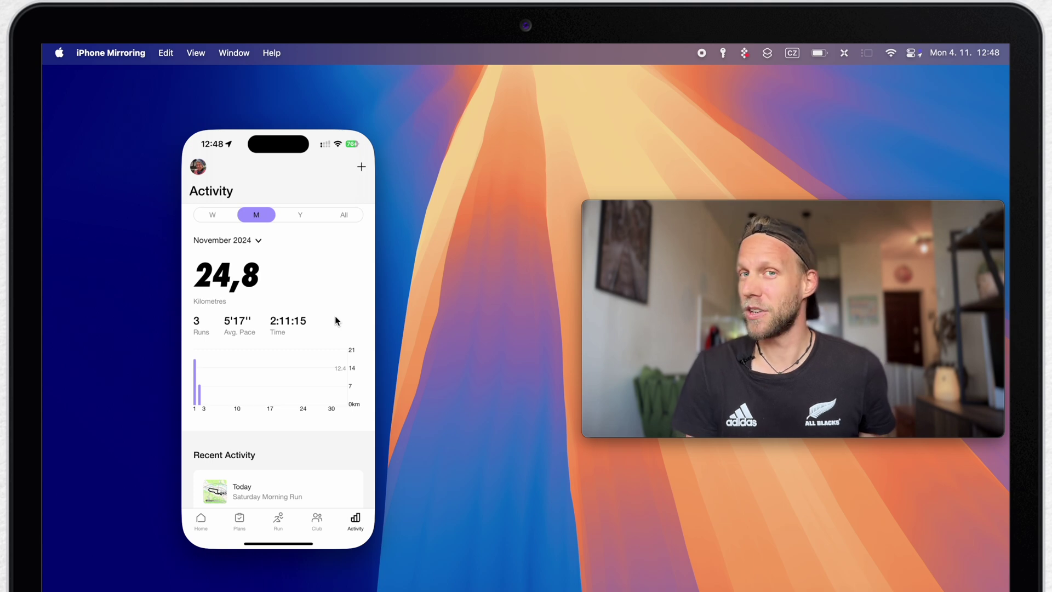
key("super+1")
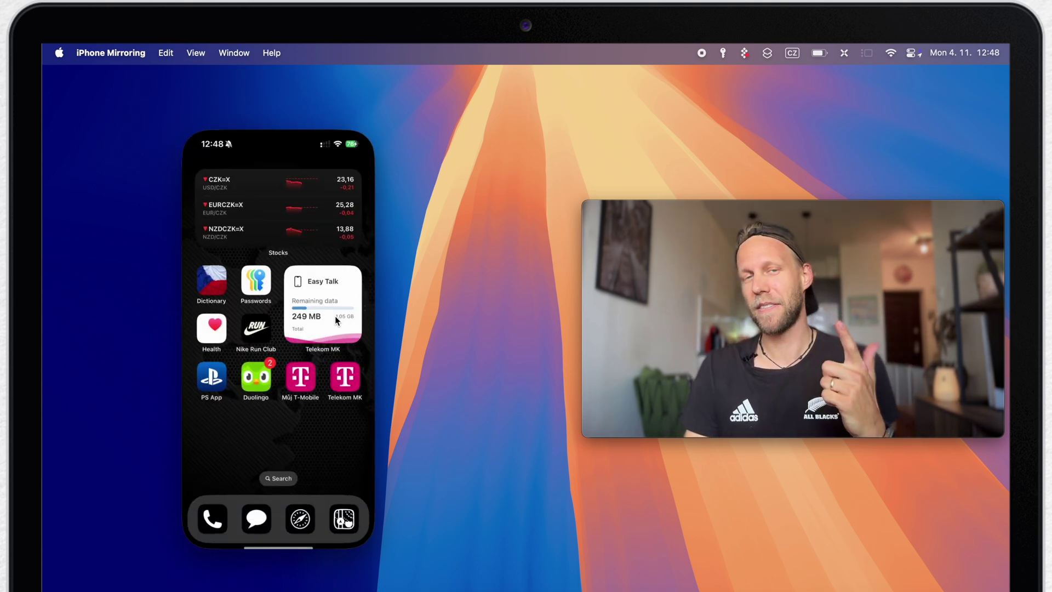
key("super+2")
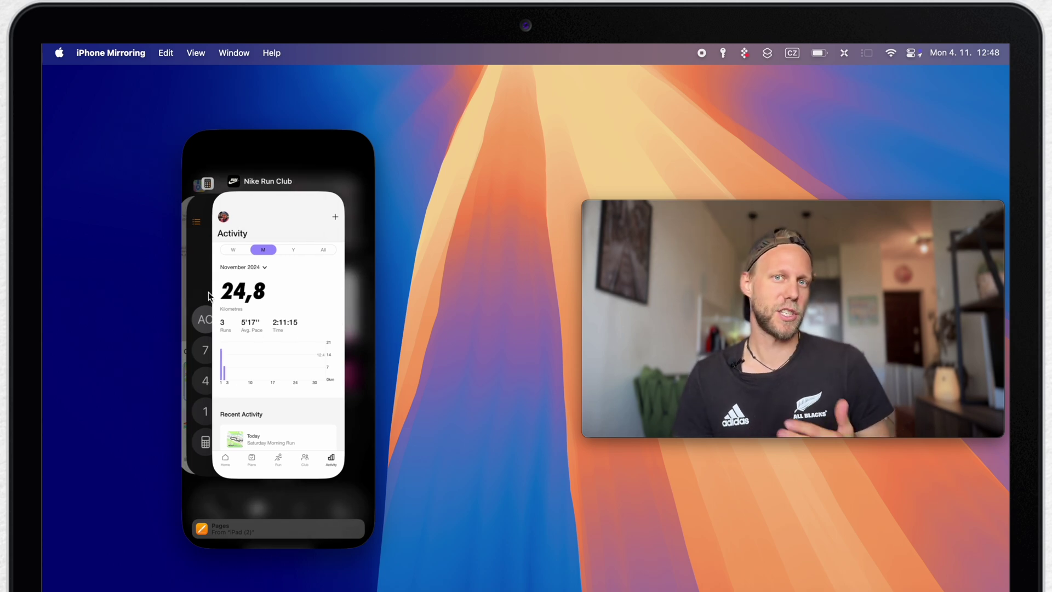
left_click(197, 288)
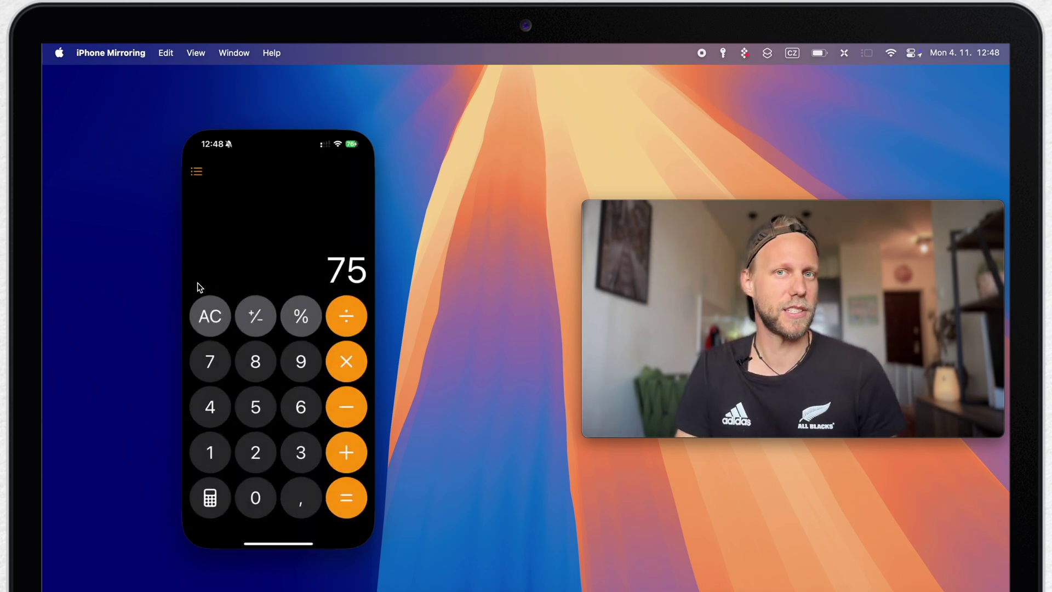
key("super+3")
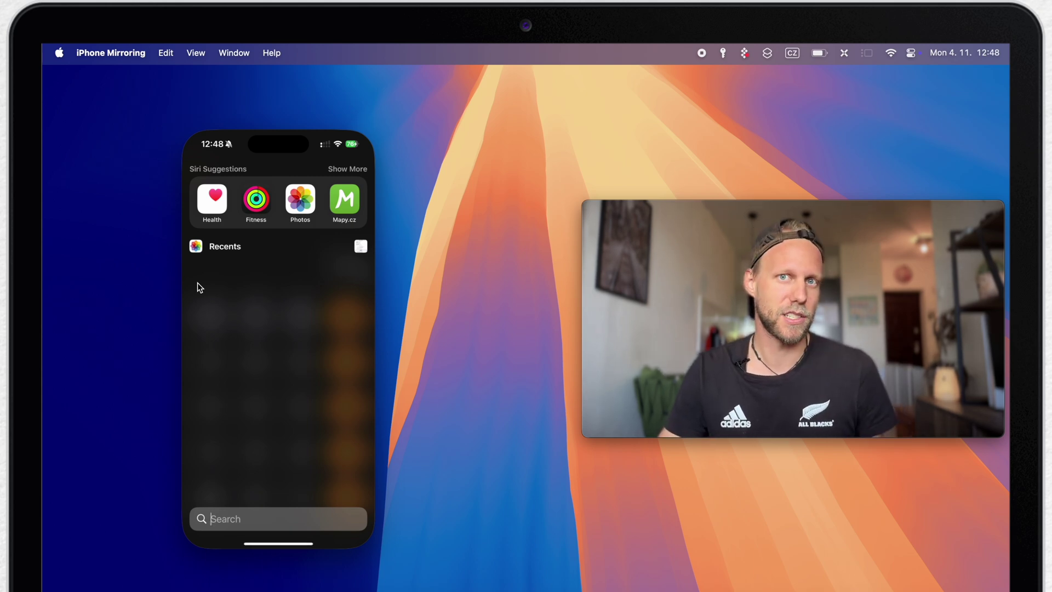
key("super+1")
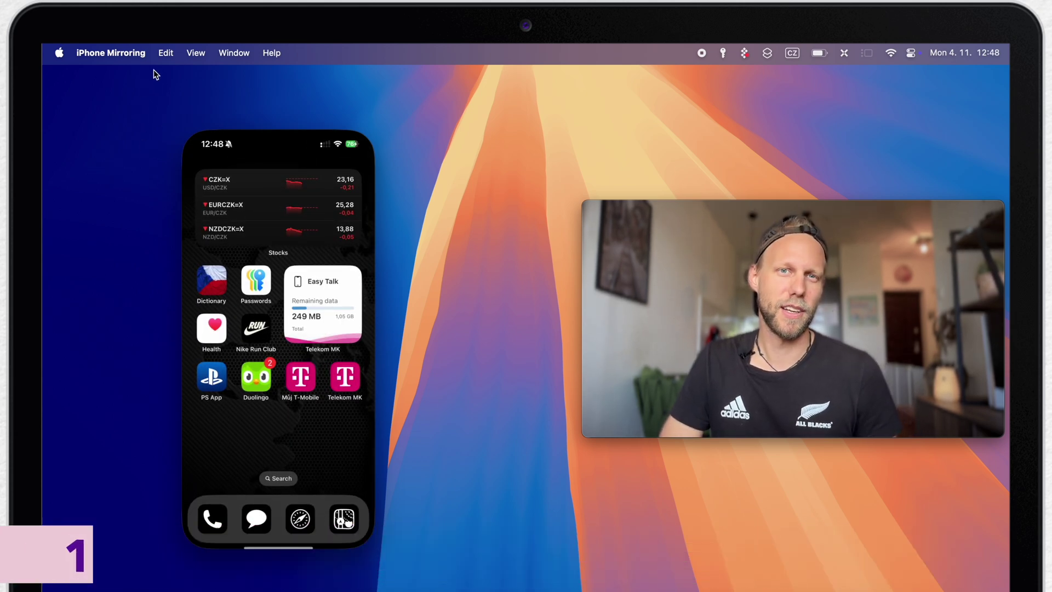
Close the iPhone Mirroring window and make the desktop active
left_click(189, 118)
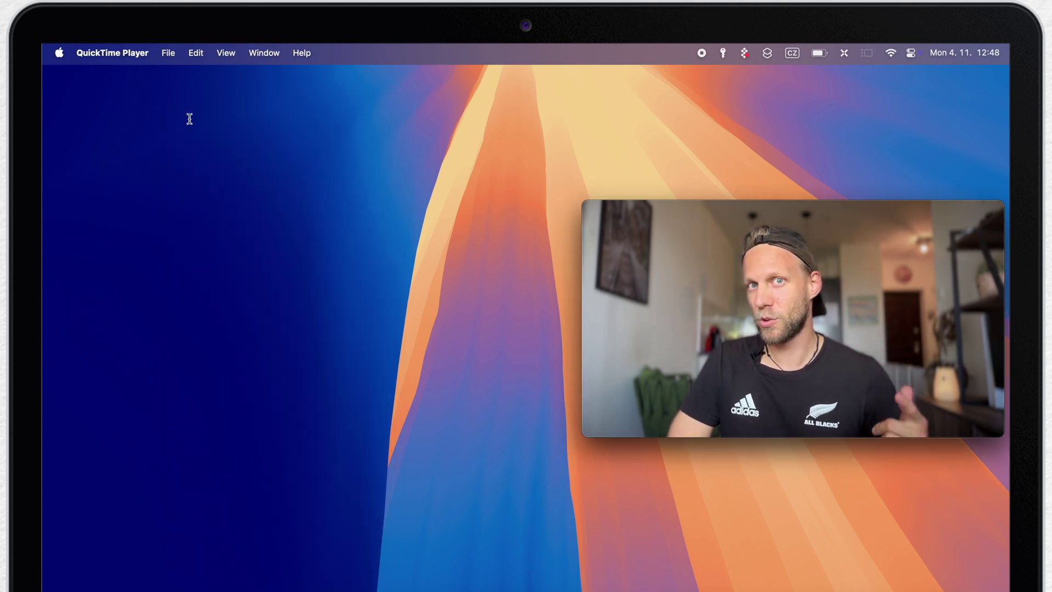
left_click(322, 321)
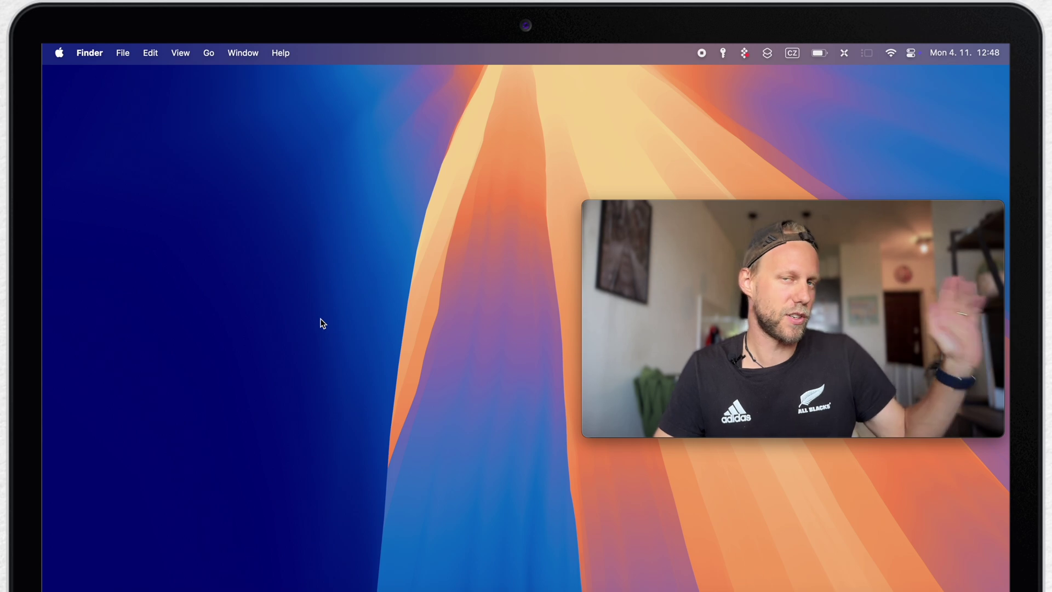
In Notifications > Notifications from iPhone, turn on Allow notifications from iPhone
left_click(367, 591)
left_click(129, 476)
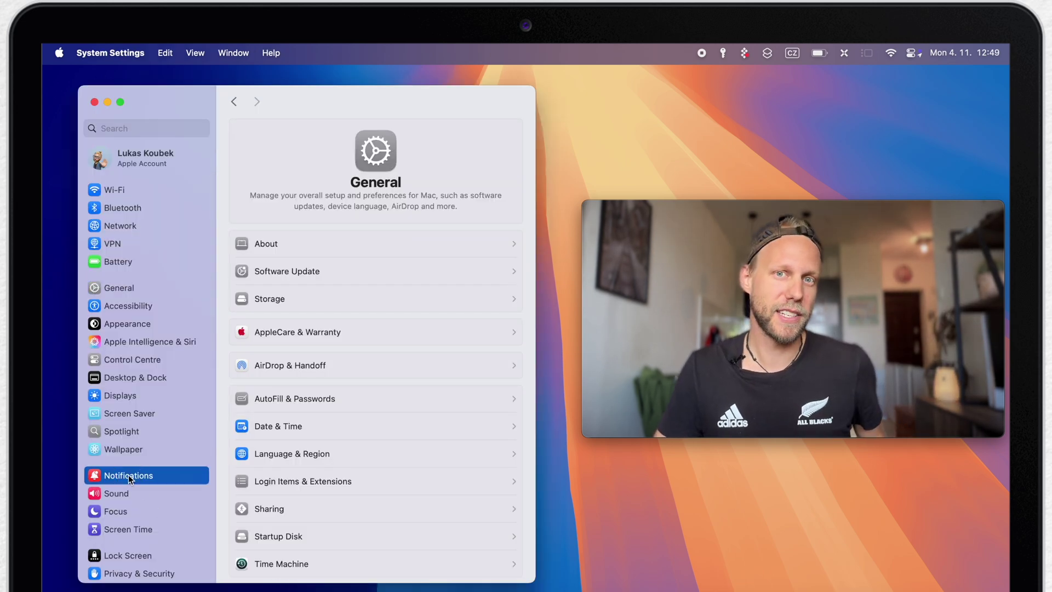
left_click(404, 324)
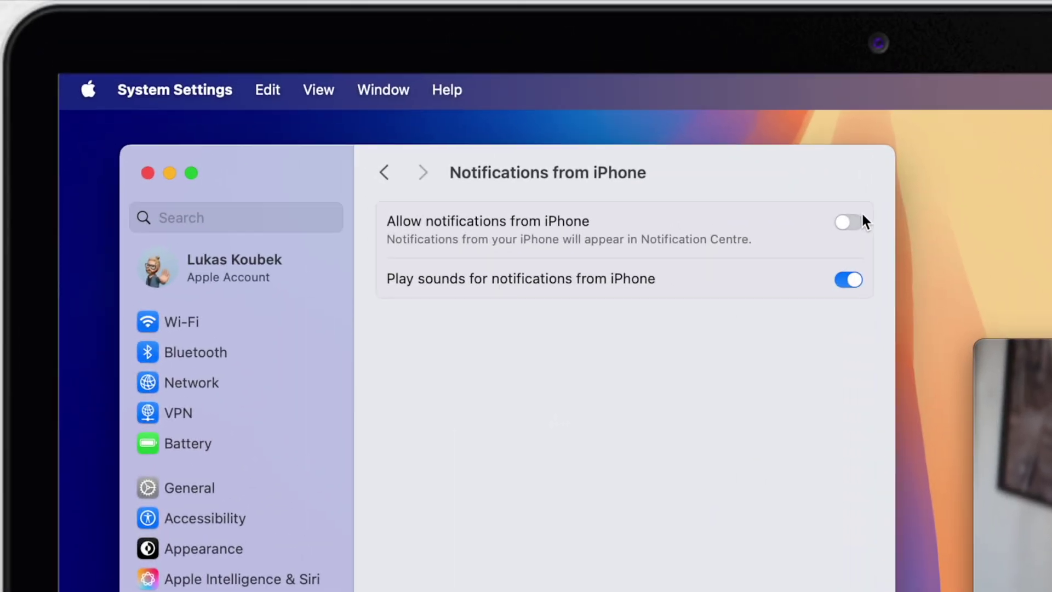
left_click(508, 132)
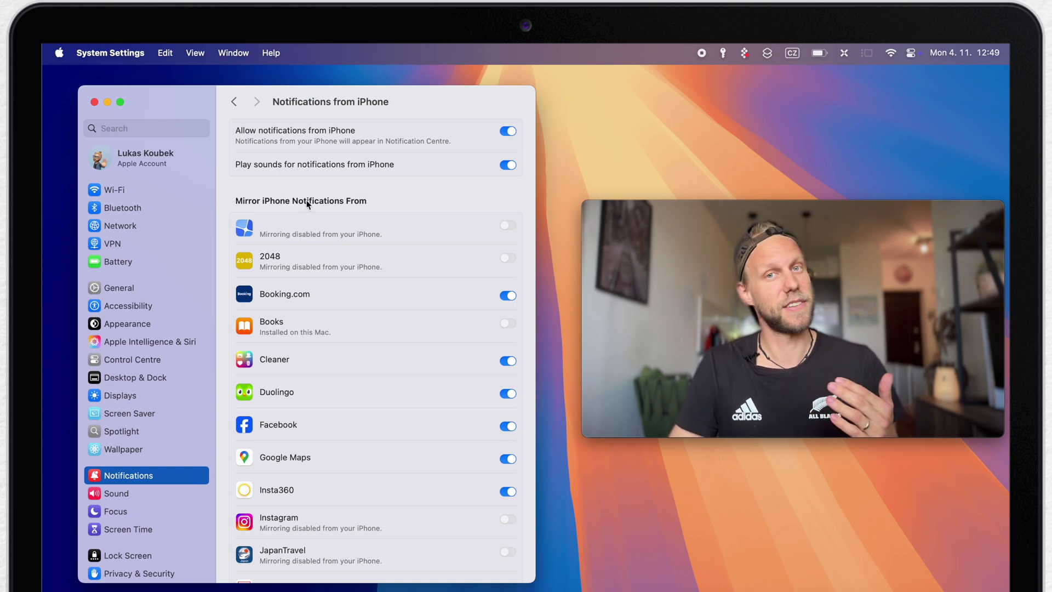
scroll(181, 331, "down", 3)
In Privacy & Security > Analytics & Improvements, turn off Share Mac Analytics
left_click(125, 516)
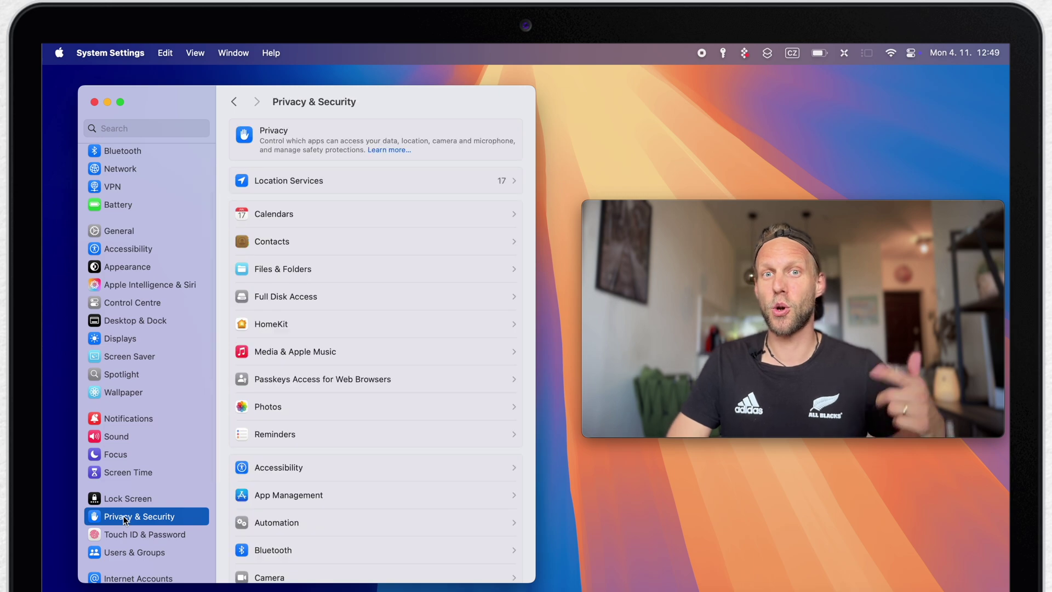
scroll(361, 442, "down", 5)
scroll(361, 442, "down", 3)
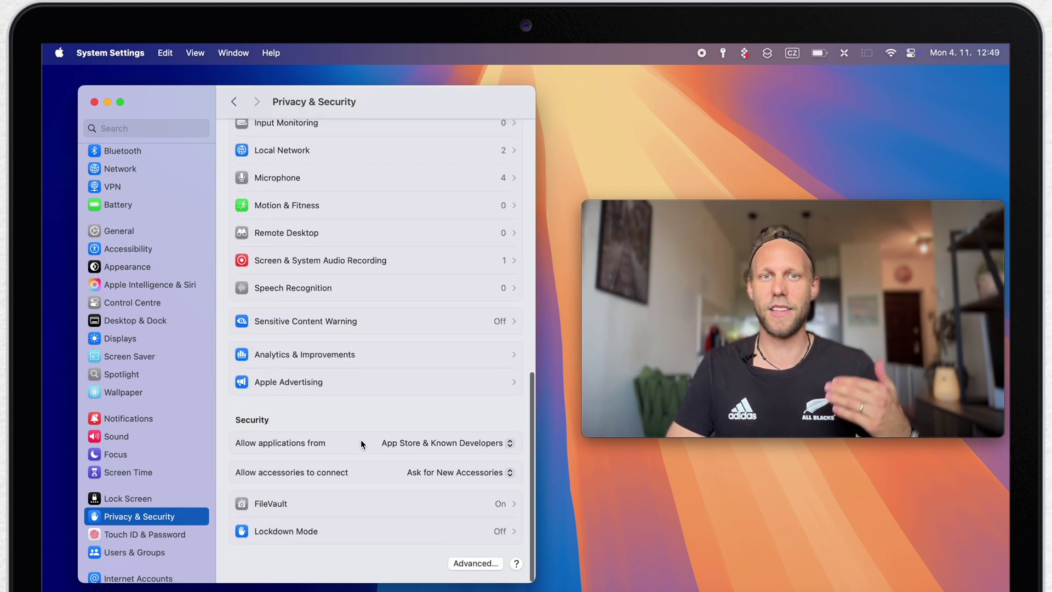
left_click(335, 356)
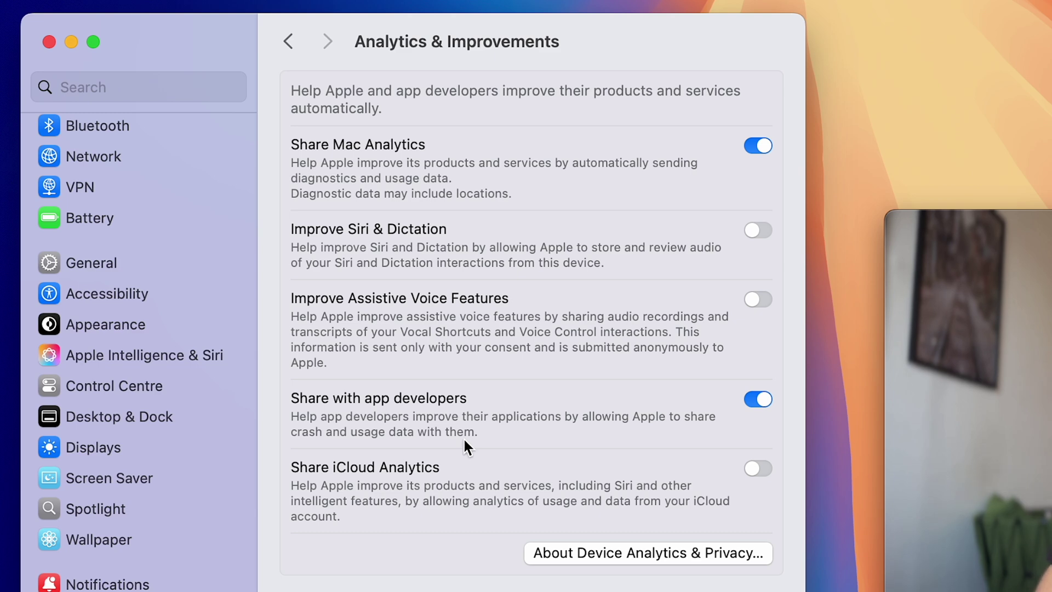
left_click(758, 146)
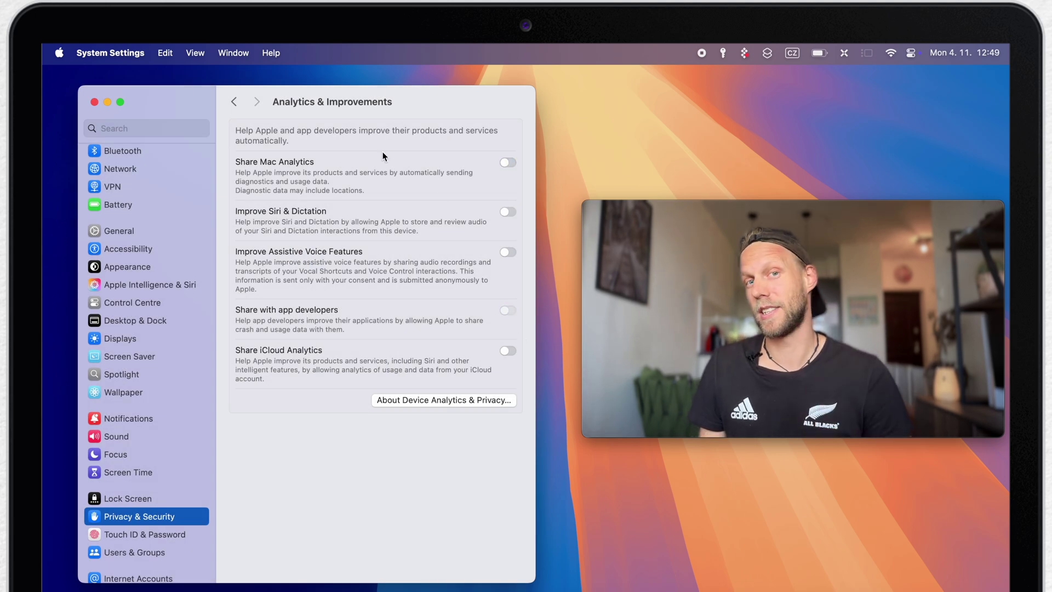
In Apple Advertising, turn off Personalised Ads
left_click(234, 101)
left_click(378, 384)
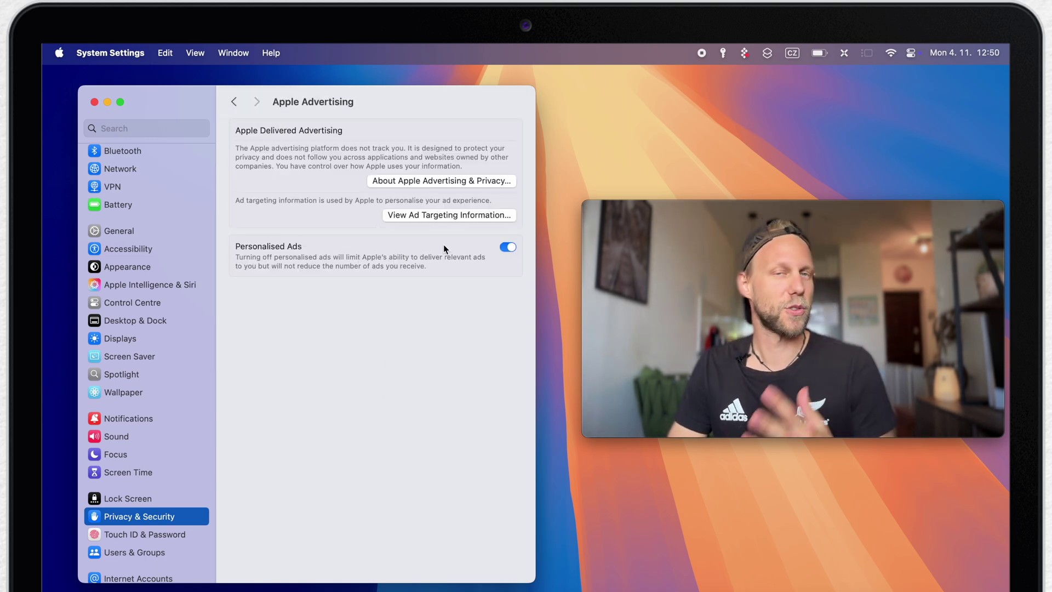
left_click(508, 247)
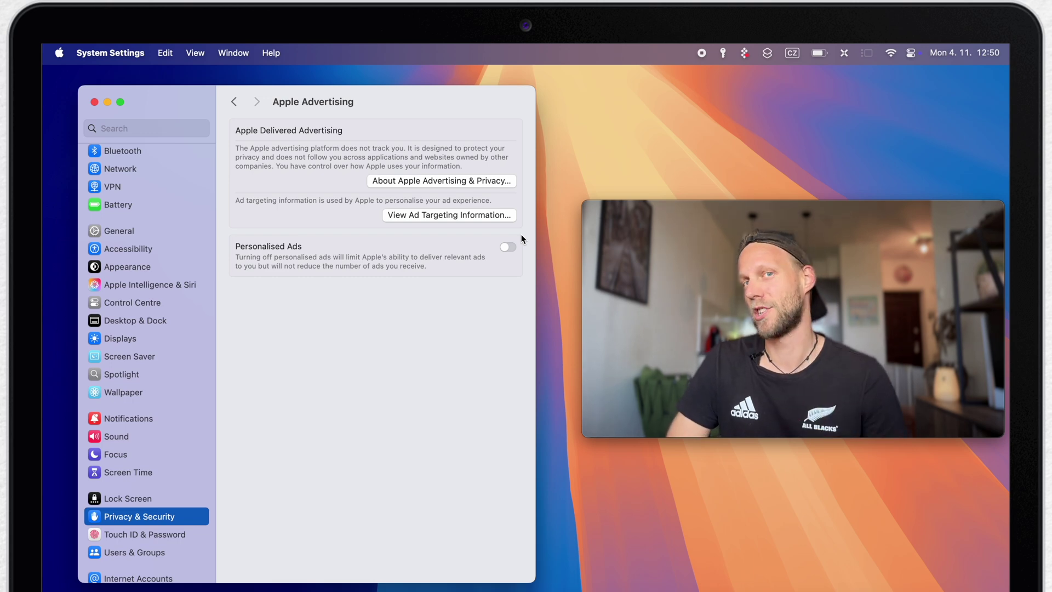
left_click(94, 102)
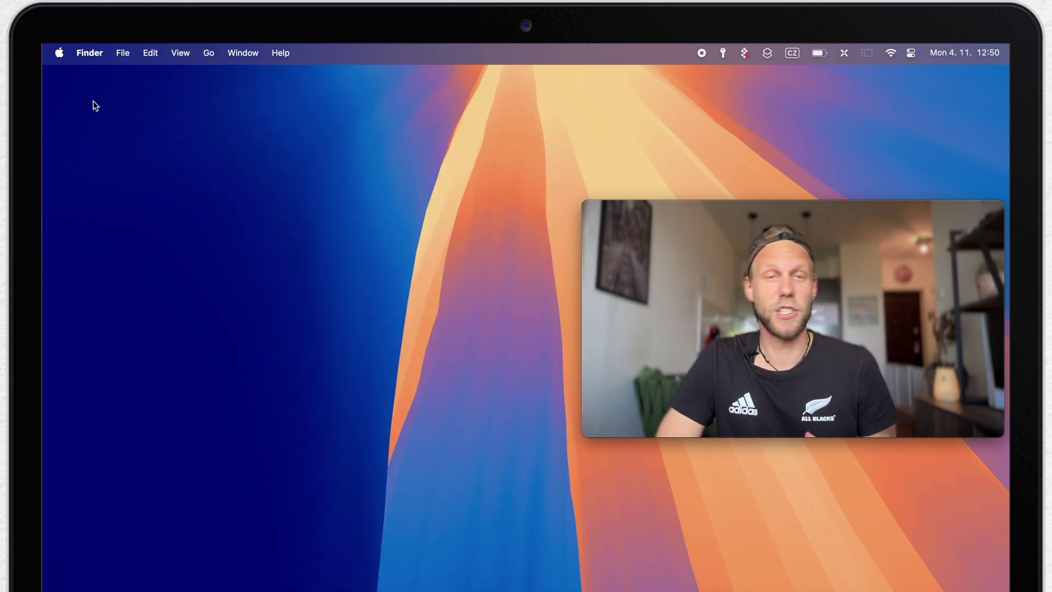